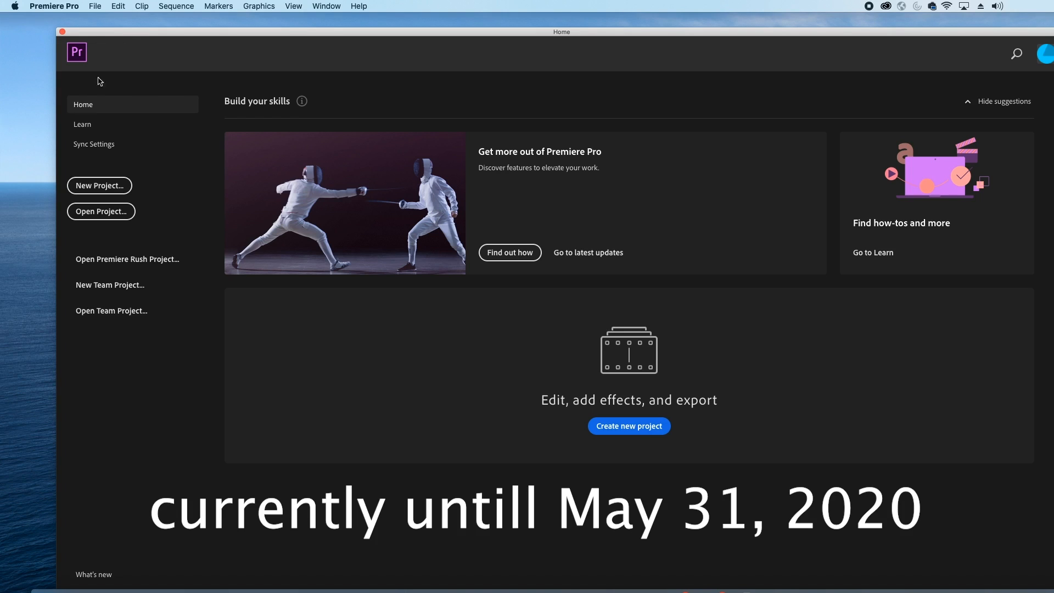
Start a new project and name it "Video Editing Tutorial"
{"action": "left_click", "coordinate": [109, 188]}
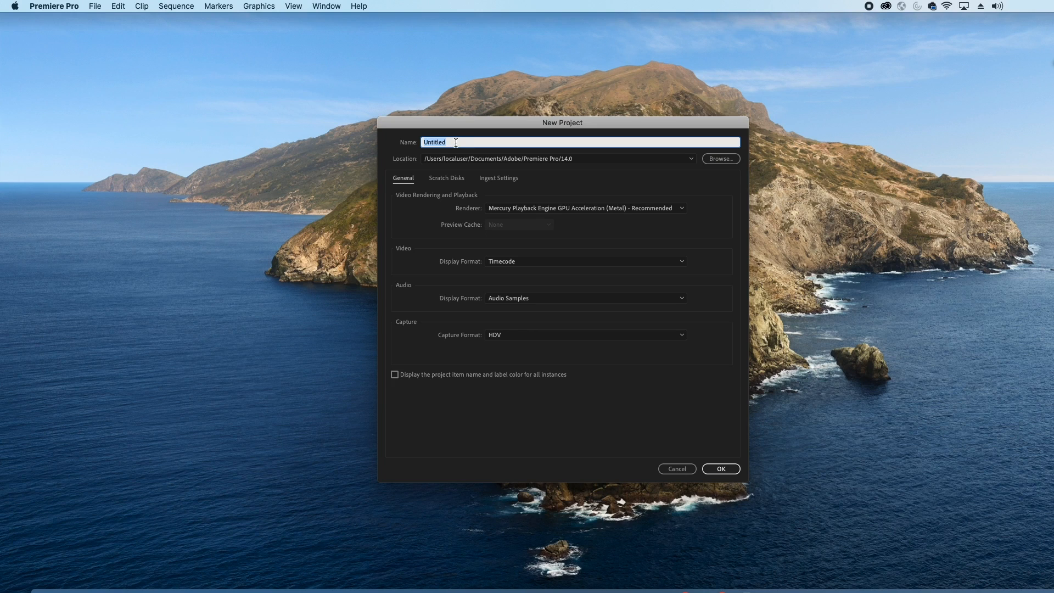
{"action": "type", "text": "Video Editing Tutoria"}
{"action": "left_click_drag", "start_coordinate": [483, 142], "coordinate": [317, 141]}
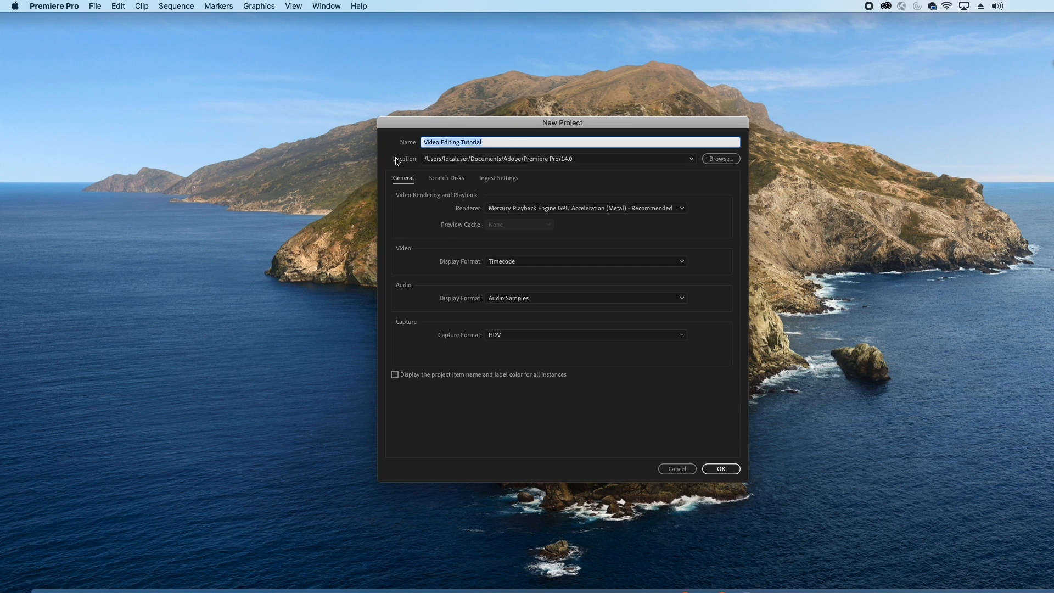
Create a Desktop folder named "Video Editing Tute", set it as the project location and create the project
{"action": "left_click", "coordinate": [716, 163]}
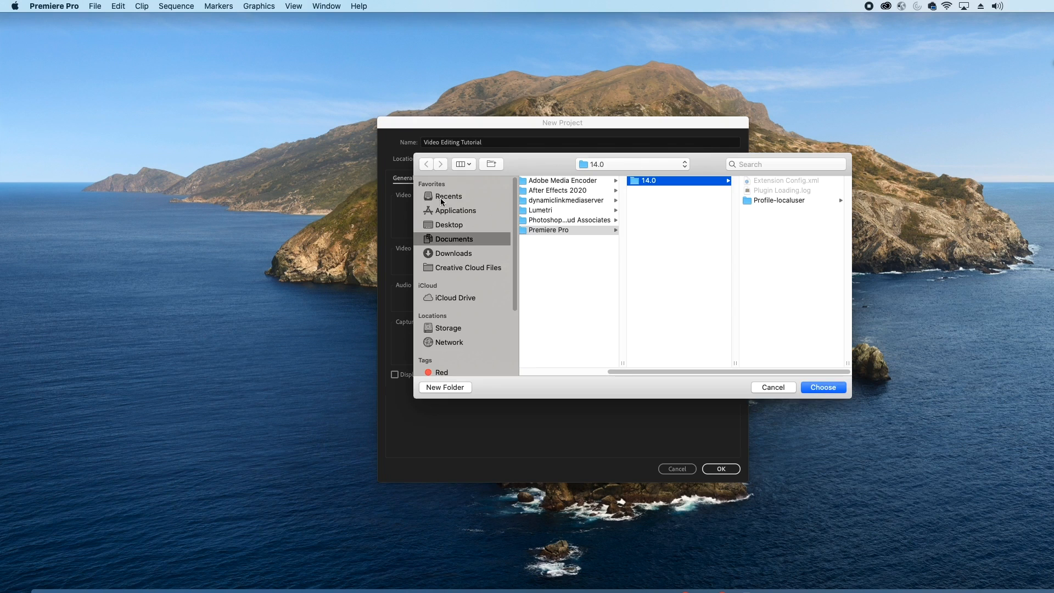
{"action": "left_click", "coordinate": [449, 225]}
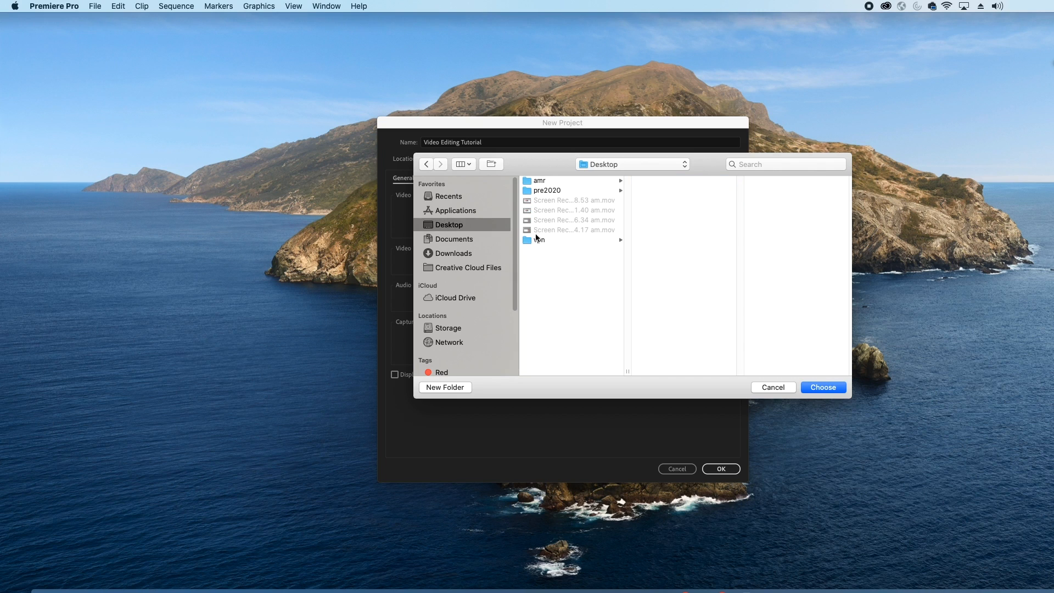
{"action": "left_click", "coordinate": [455, 388]}
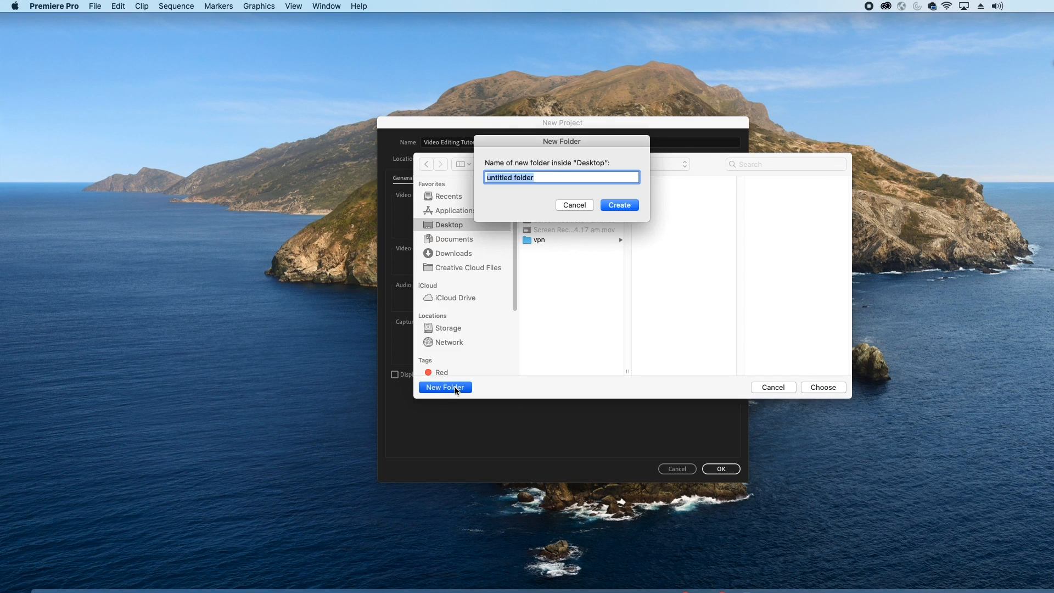
{"action": "type", "text": "Video Editing TU"}
{"action": "key", "text": "Return"}
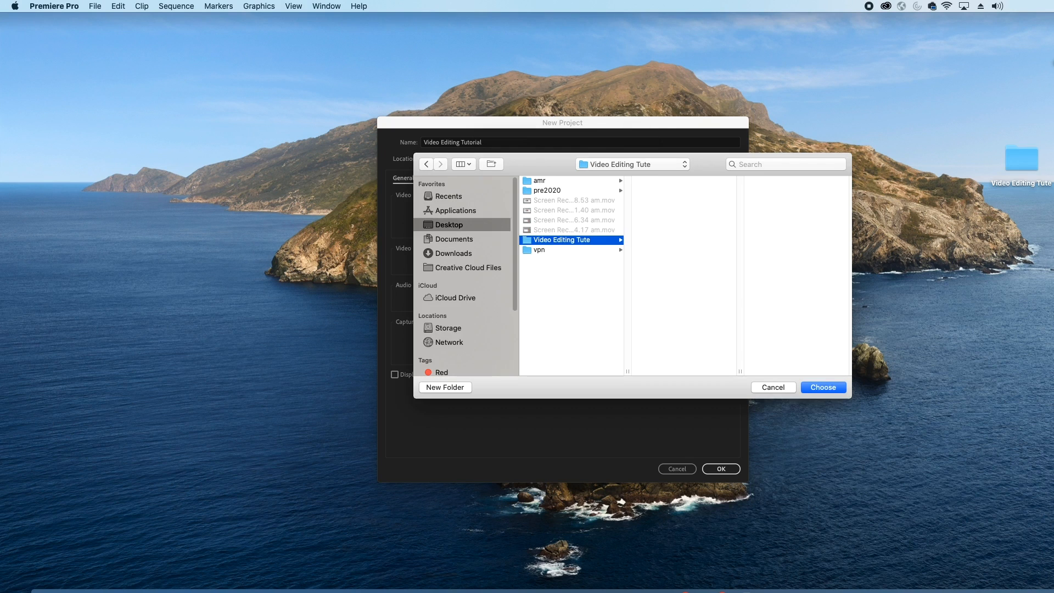
{"action": "left_click", "coordinate": [822, 388]}
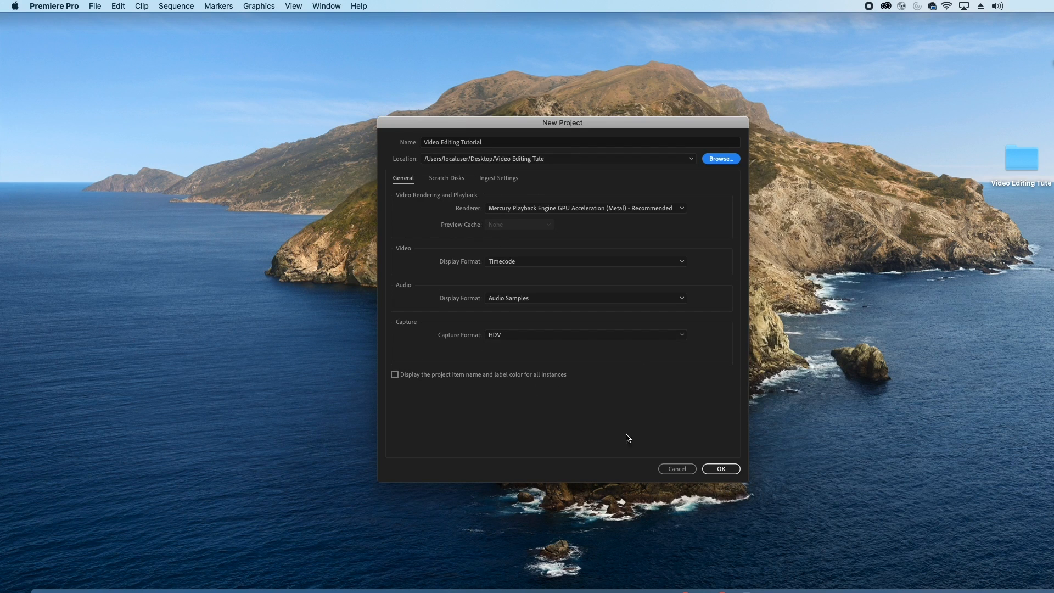
{"action": "left_click", "coordinate": [732, 472]}
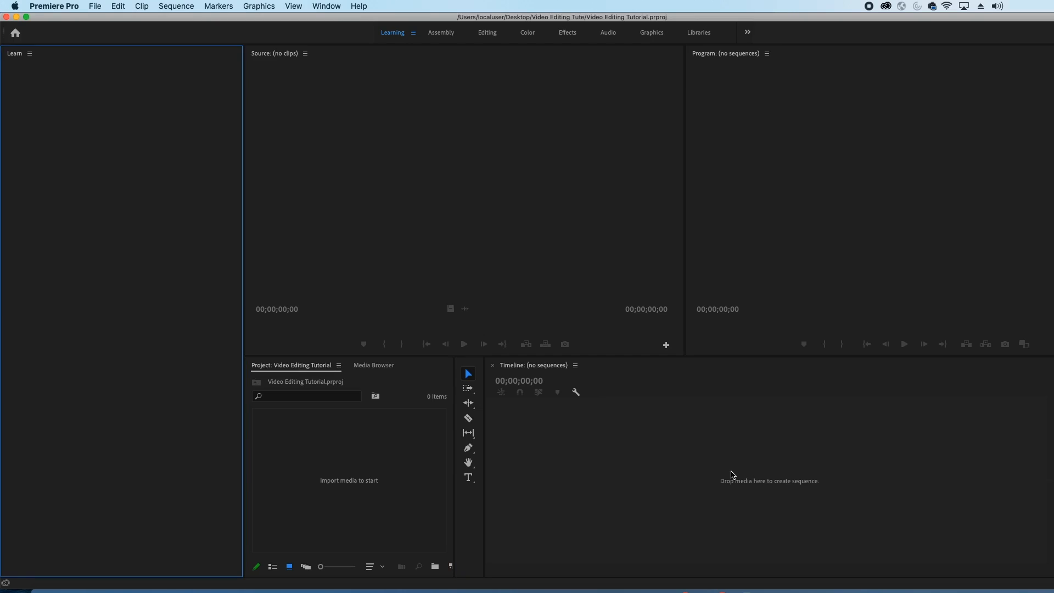
Switch to Finder, open the Video Editing Tute desktop folder to check the project file, and move the folder window lower
{"action": "left_click_drag", "start_coordinate": [777, 17], "coordinate": [584, 15]}
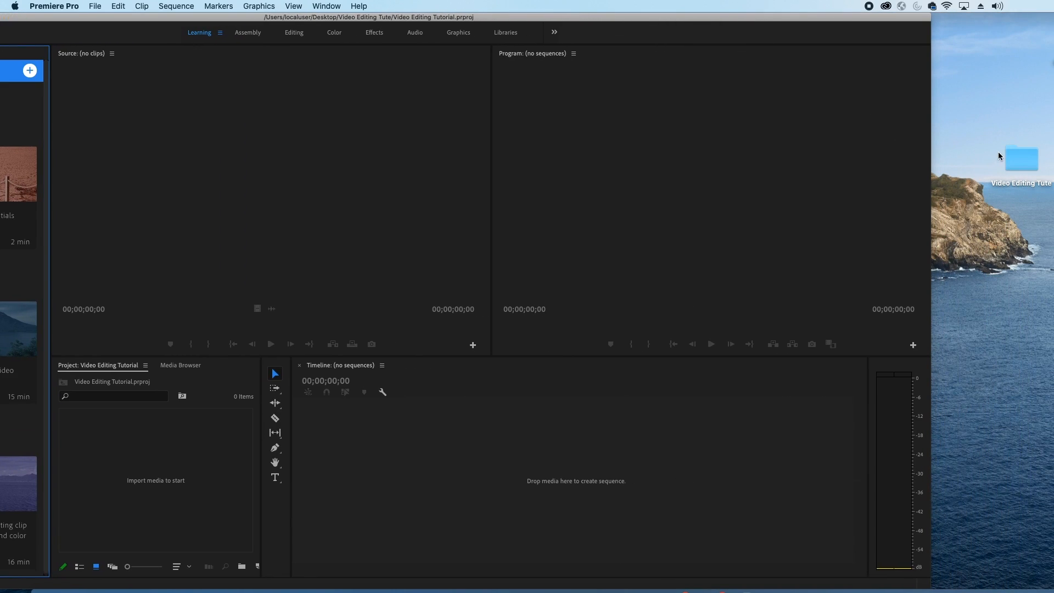
{"action": "left_click", "coordinate": [1019, 158]}
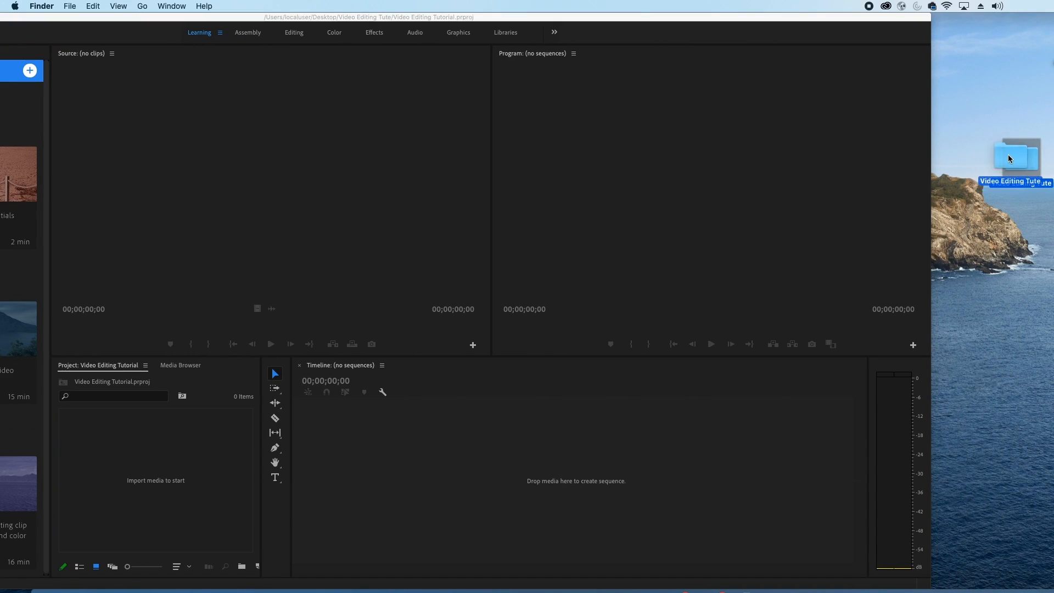
{"action": "double_click", "coordinate": [1010, 156]}
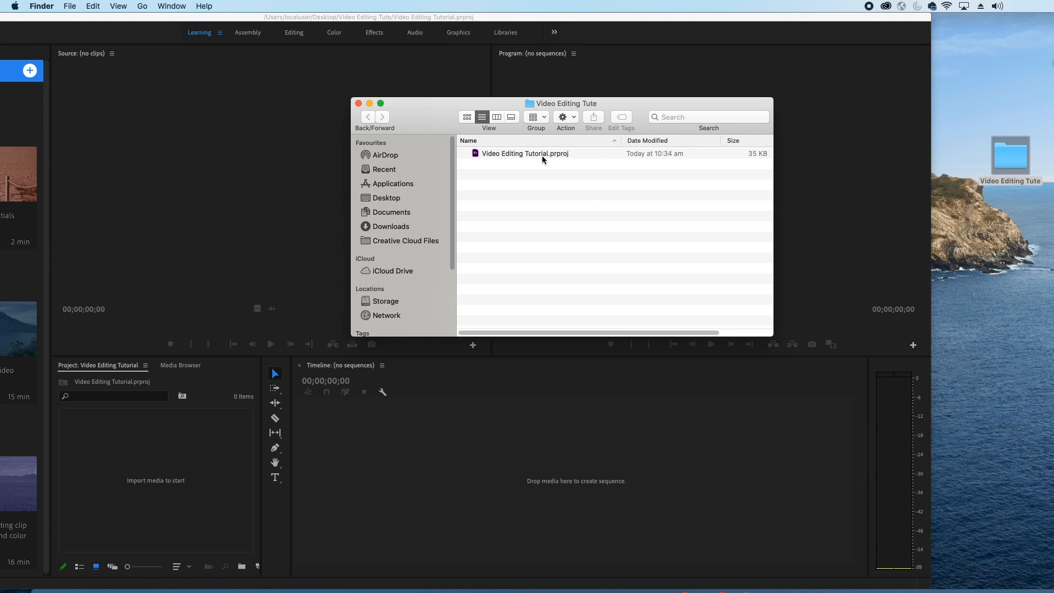
{"action": "left_click", "coordinate": [524, 154]}
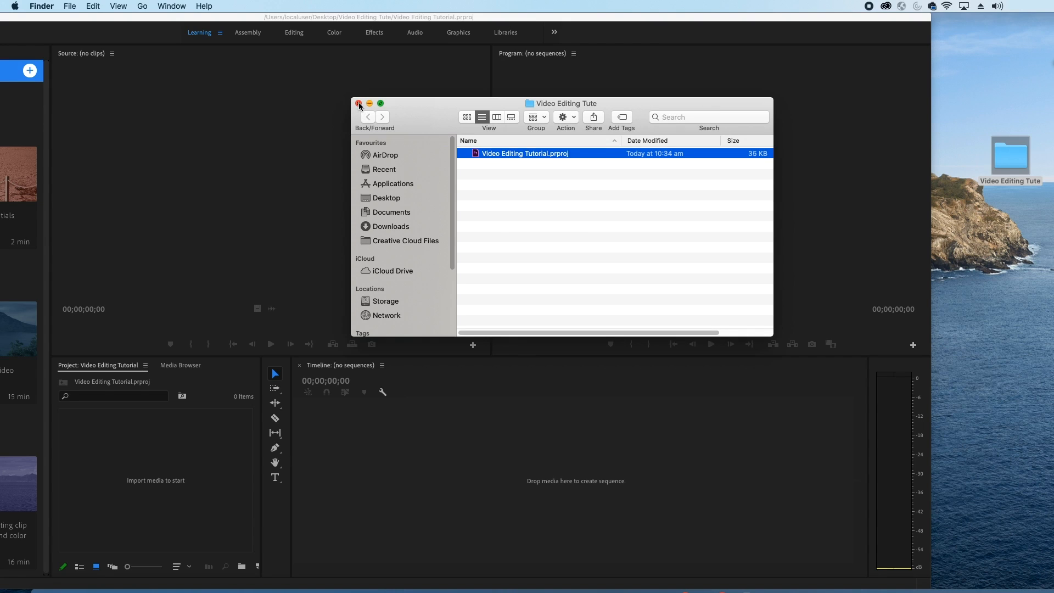
{"action": "left_click", "coordinate": [495, 169]}
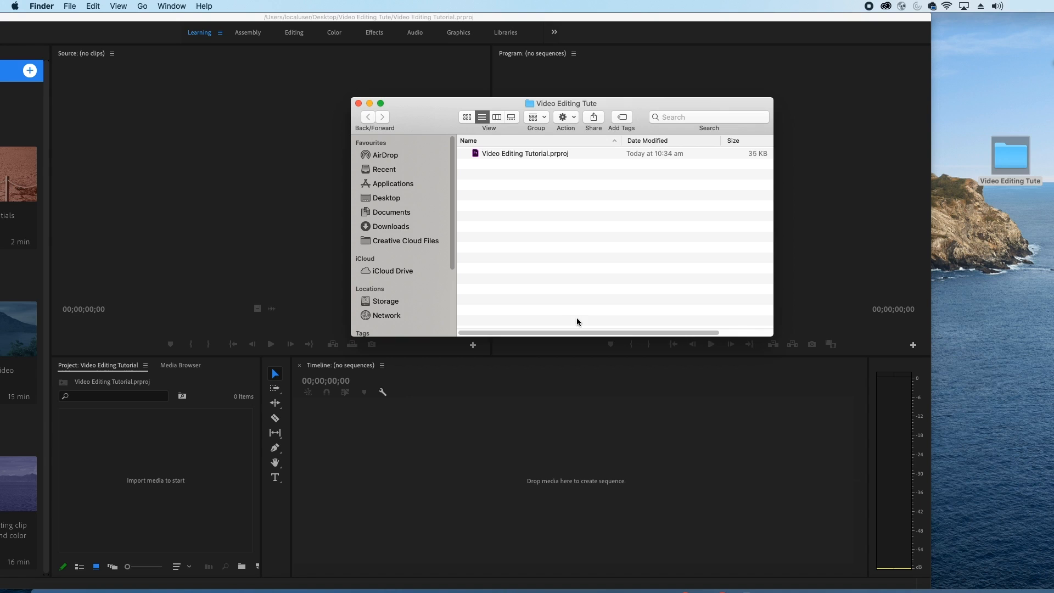
{"action": "left_click_drag", "start_coordinate": [622, 106], "coordinate": [766, 300]}
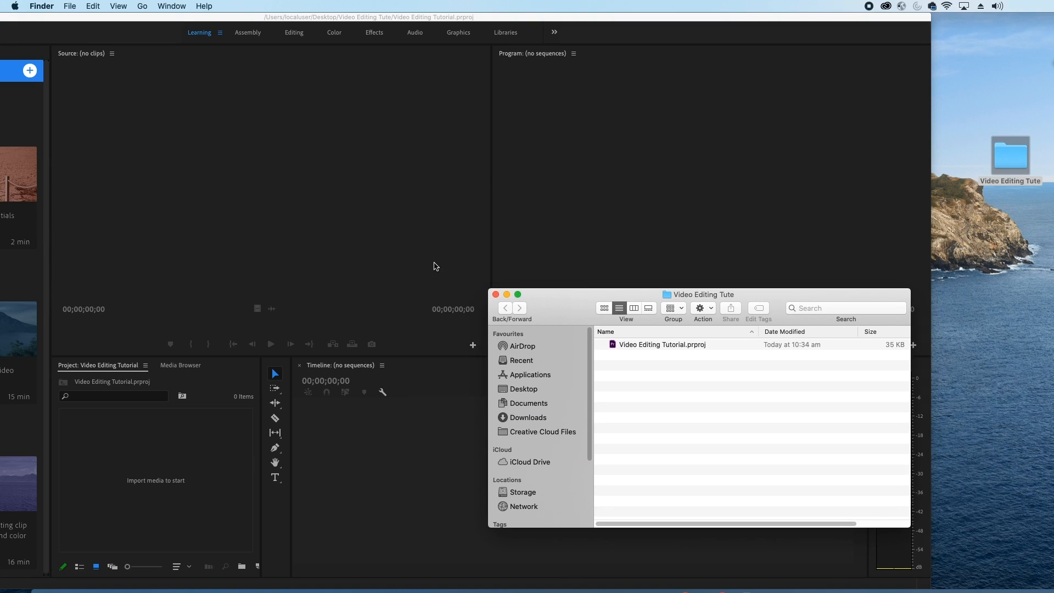
Move the screen recording .mov file from the desktop into the Video Editing Tute folder
{"action": "left_click", "coordinate": [647, 346]}
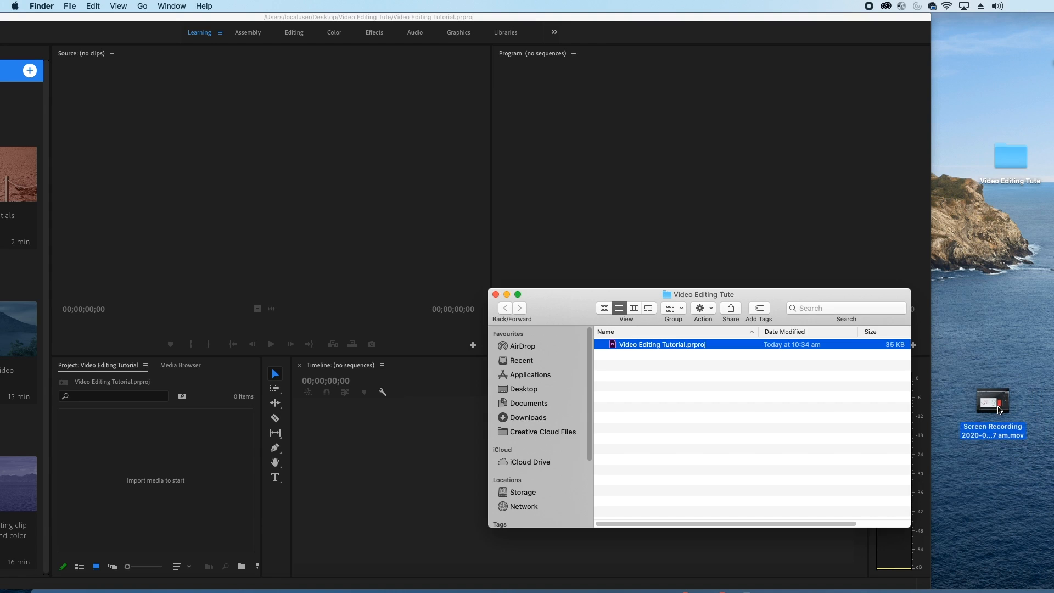
{"action": "left_click", "coordinate": [993, 409]}
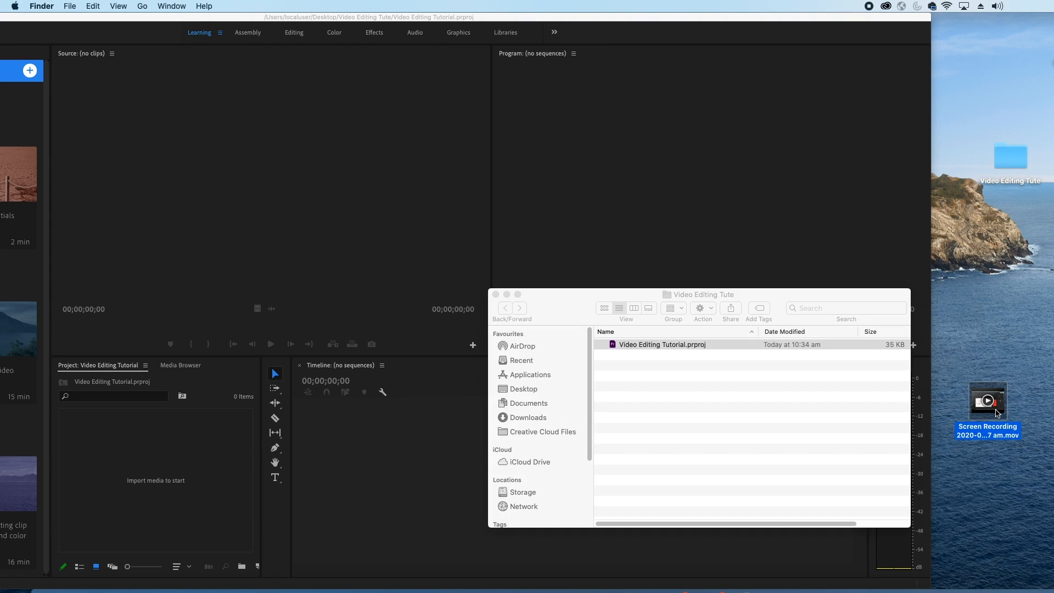
{"action": "left_click_drag", "start_coordinate": [997, 413], "coordinate": [676, 388]}
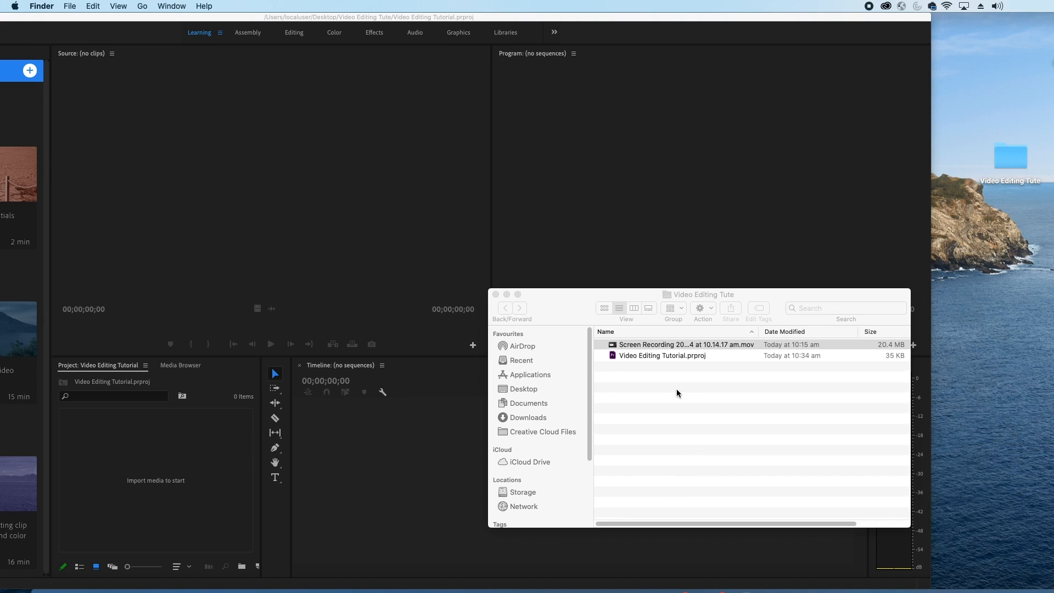
{"action": "mouse_move", "coordinate": [997, 164]}
{"action": "left_mouse_down"}
{"action": "mouse_move", "coordinate": [1014, 185]}
{"action": "mouse_move", "coordinate": [1004, 165]}
{"action": "mouse_move", "coordinate": [996, 169]}
{"action": "left_mouse_up"}
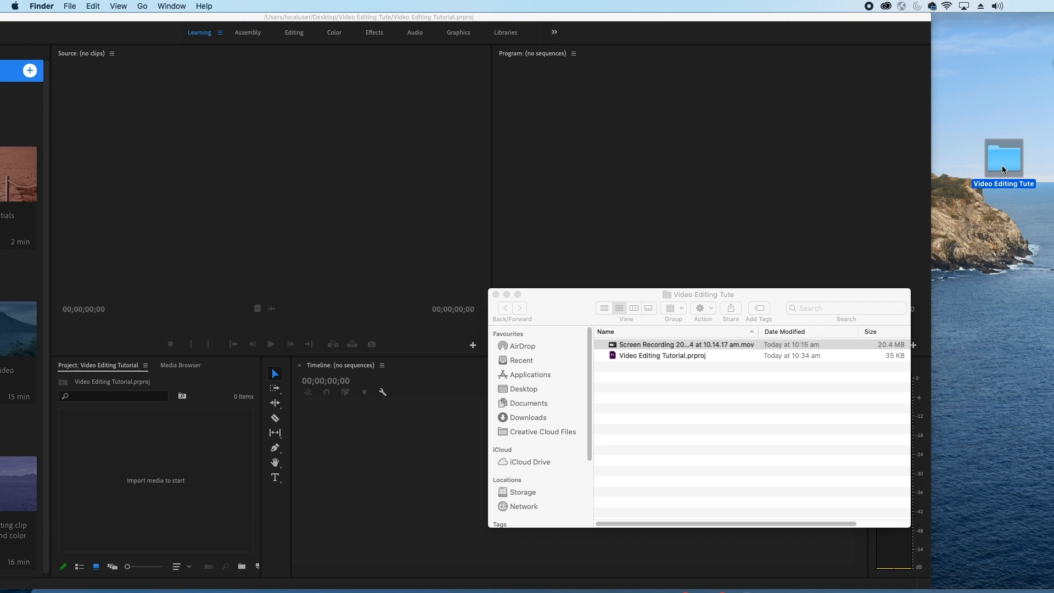
{"action": "left_click", "coordinate": [654, 411]}
{"action": "left_click_drag", "start_coordinate": [705, 464], "coordinate": [631, 354]}
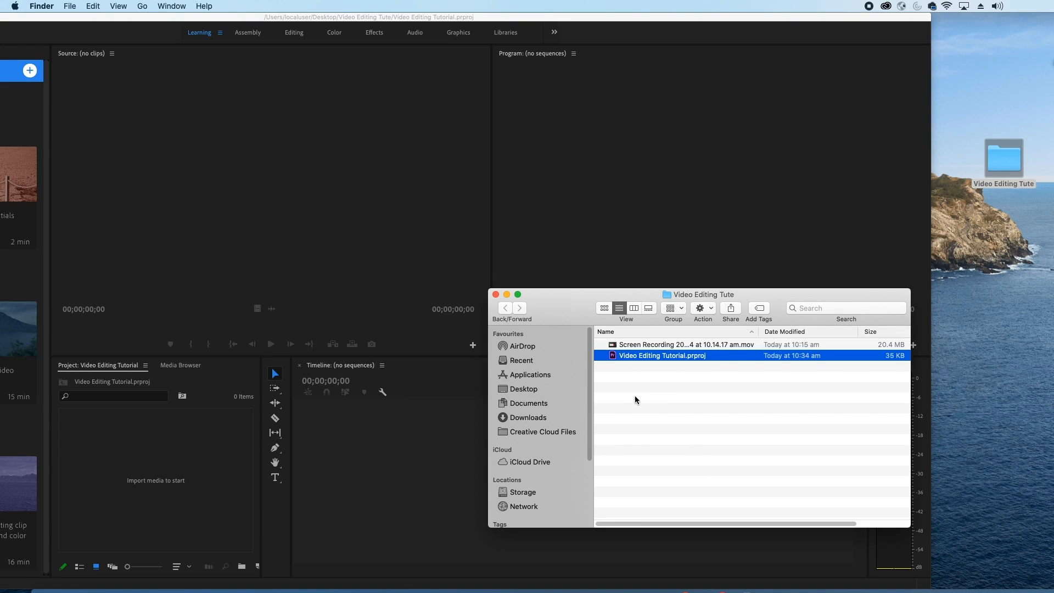
Create a new folder named "Footage" inside the Video Editing Tute folder
{"action": "left_click", "coordinate": [634, 395]}
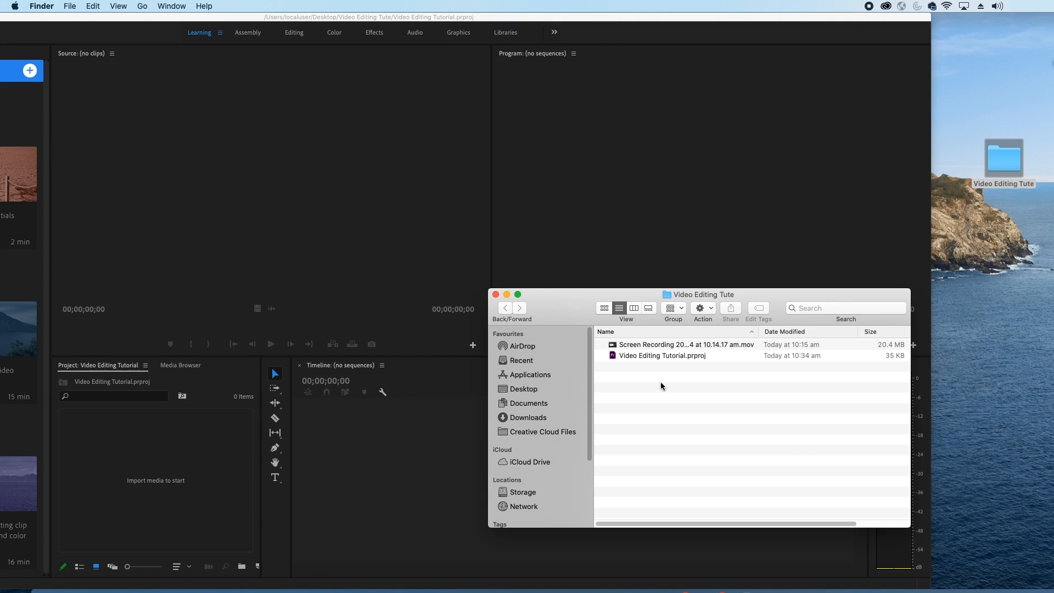
{"action": "right_click", "coordinate": [661, 385]}
{"action": "left_click", "coordinate": [667, 389]}
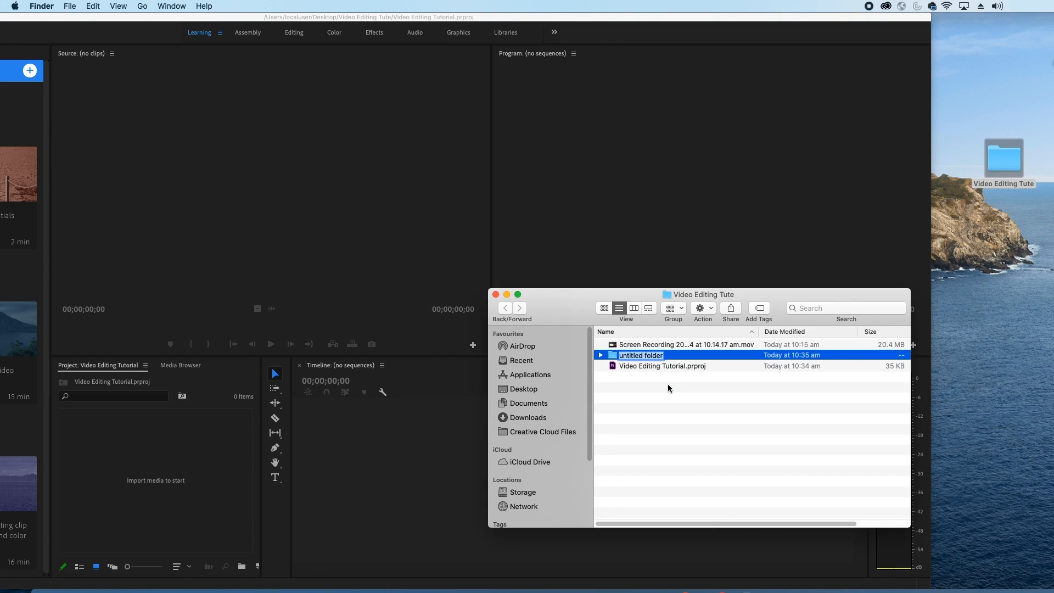
{"action": "type", "text": "Video"}
{"action": "key", "text": "super+a"}
{"action": "type", "text": "Footage"}
{"action": "key", "text": "Return"}
Move the screen recording into the Footage folder and expand that folder to show its contents
{"action": "left_click_drag", "start_coordinate": [624, 357], "coordinate": [624, 348]}
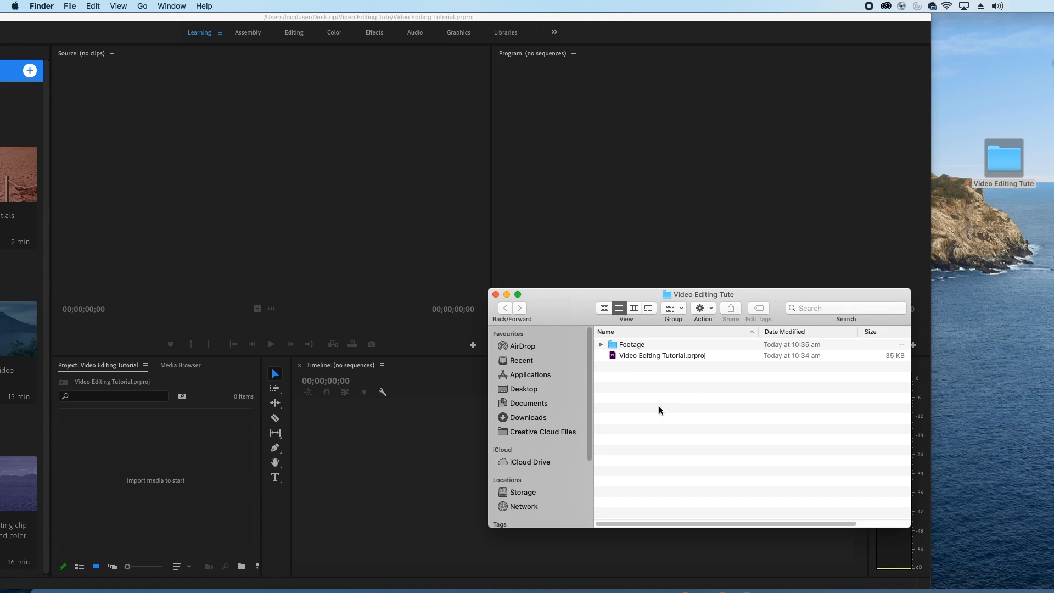
{"action": "left_click", "coordinate": [657, 355]}
{"action": "left_click", "coordinate": [637, 345]}
{"action": "left_click", "coordinate": [602, 345]}
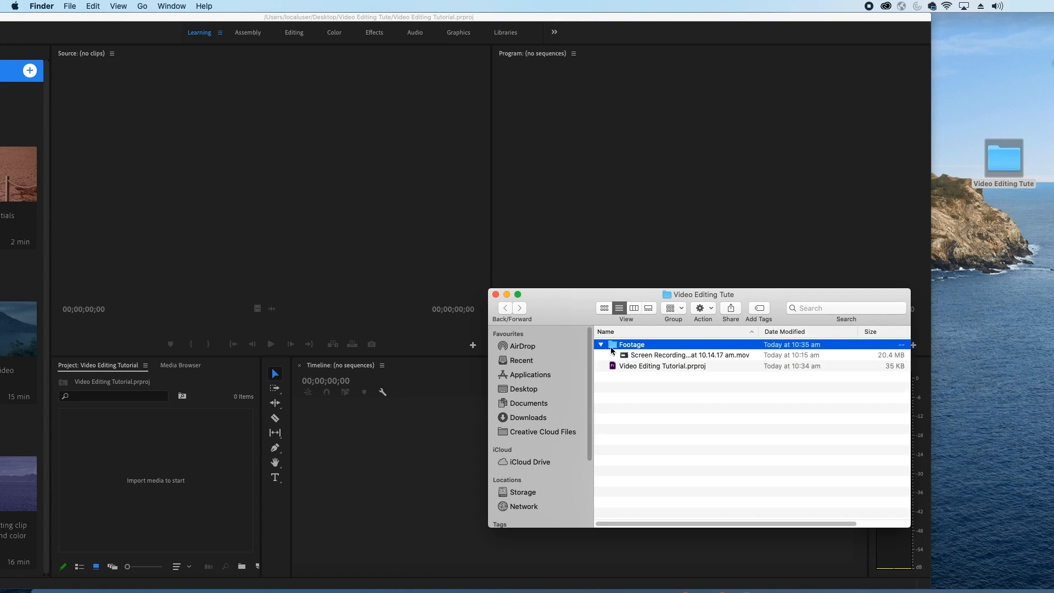
Move the Finder window out of the way, switch back to Premiere Pro and reposition its window to show the whole Learn panel
{"action": "left_click_drag", "start_coordinate": [648, 305], "coordinate": [1015, 392]}
{"action": "left_click", "coordinate": [797, 243]}
{"action": "left_click", "coordinate": [109, 129]}
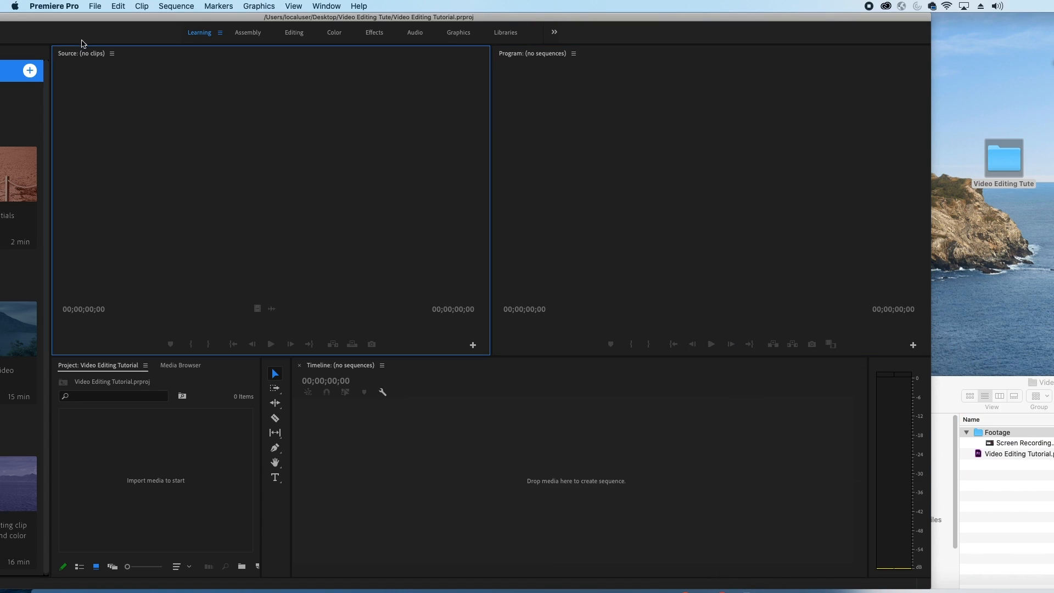
{"action": "left_click_drag", "start_coordinate": [80, 20], "coordinate": [273, 4]}
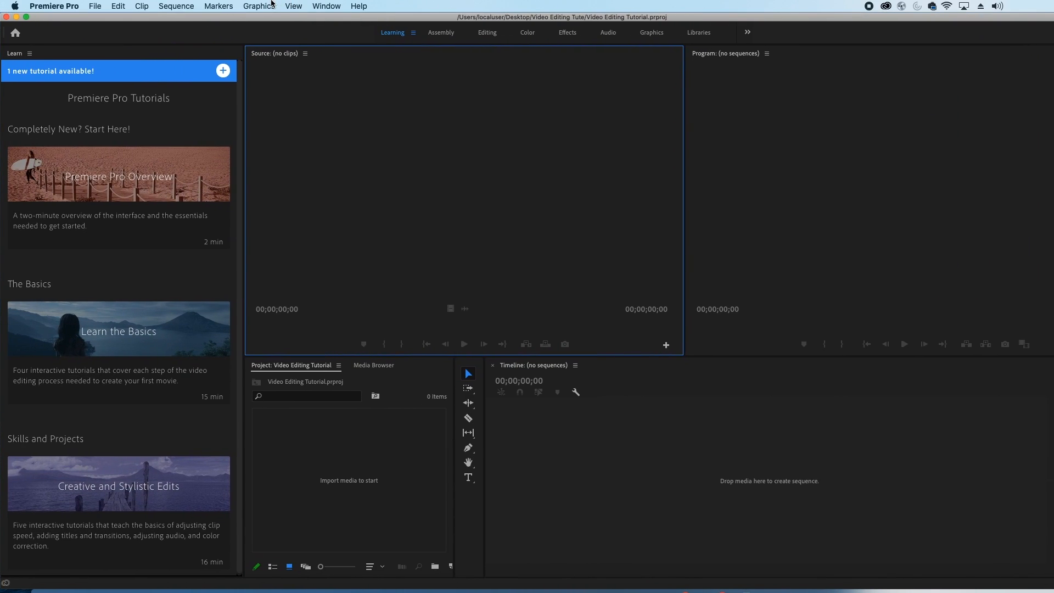
Import the screen recording .mov from the Footage folder into the project
{"action": "left_click", "coordinate": [94, 6]}
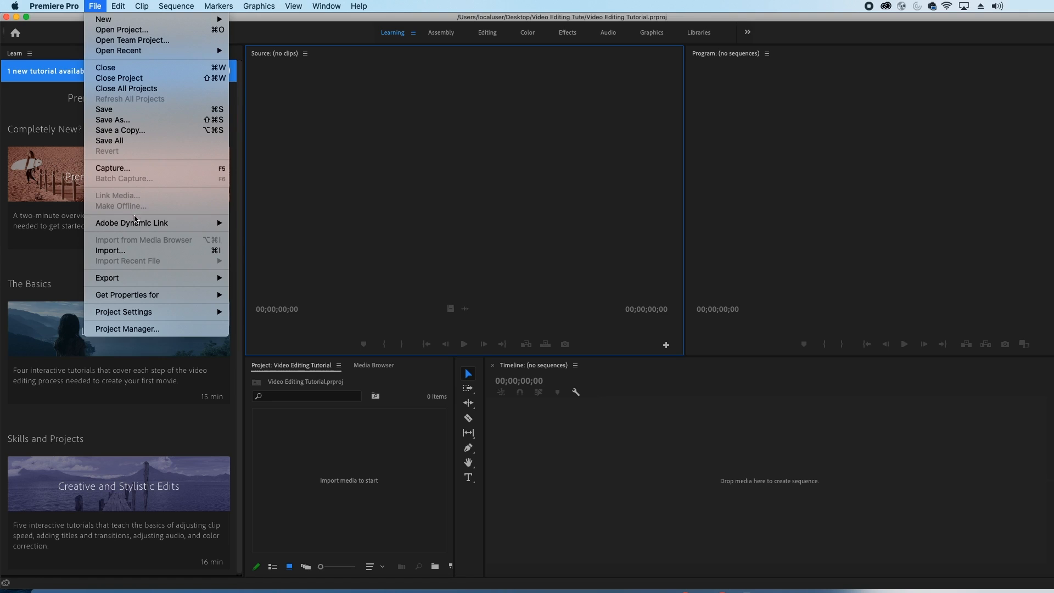
{"action": "left_click", "coordinate": [138, 251]}
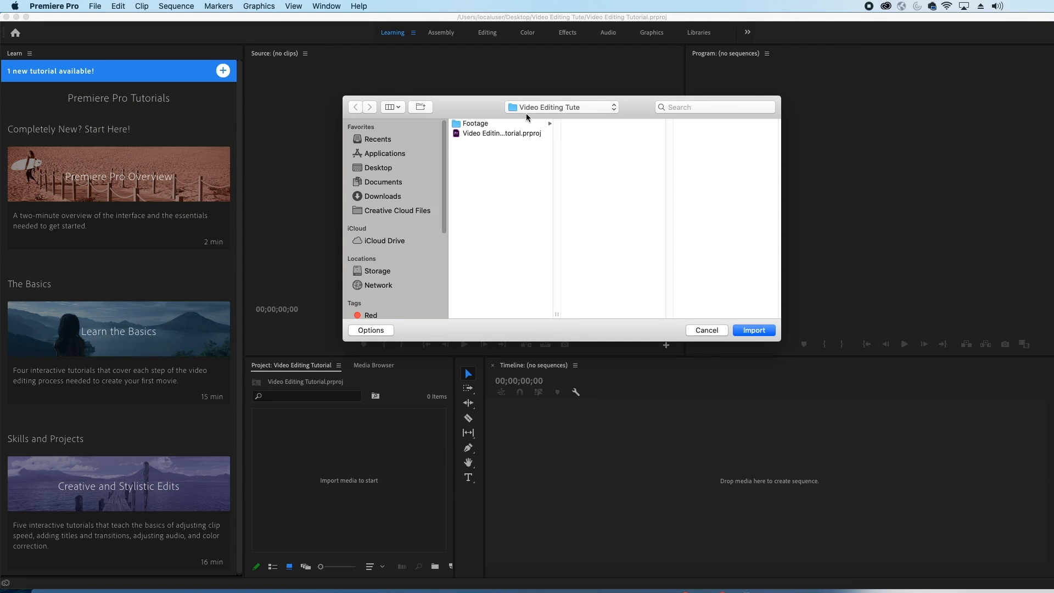
{"action": "left_click", "coordinate": [504, 124]}
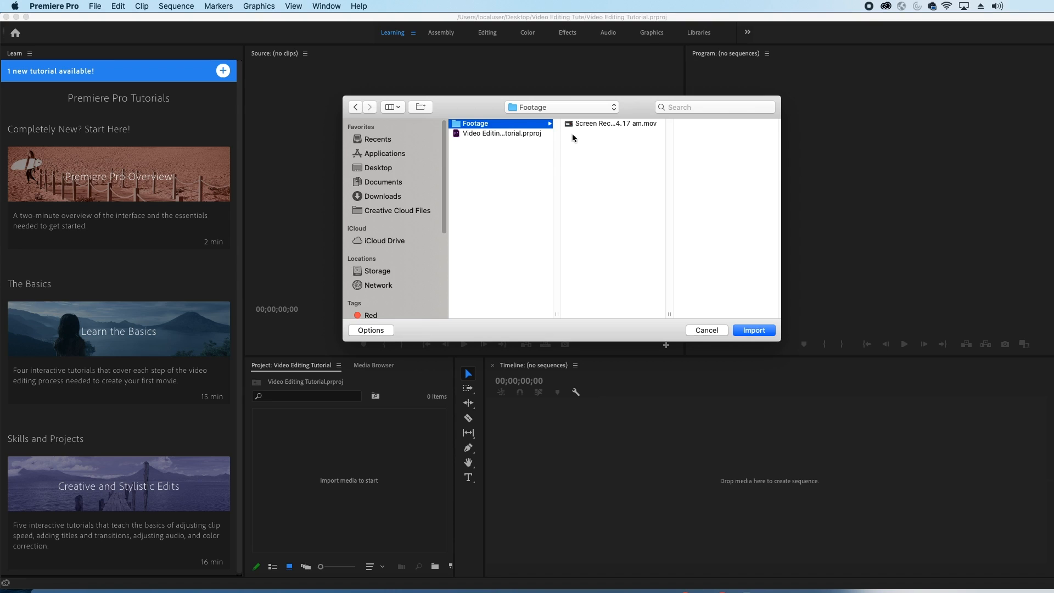
{"action": "left_click", "coordinate": [587, 123]}
{"action": "left_click", "coordinate": [752, 331]}
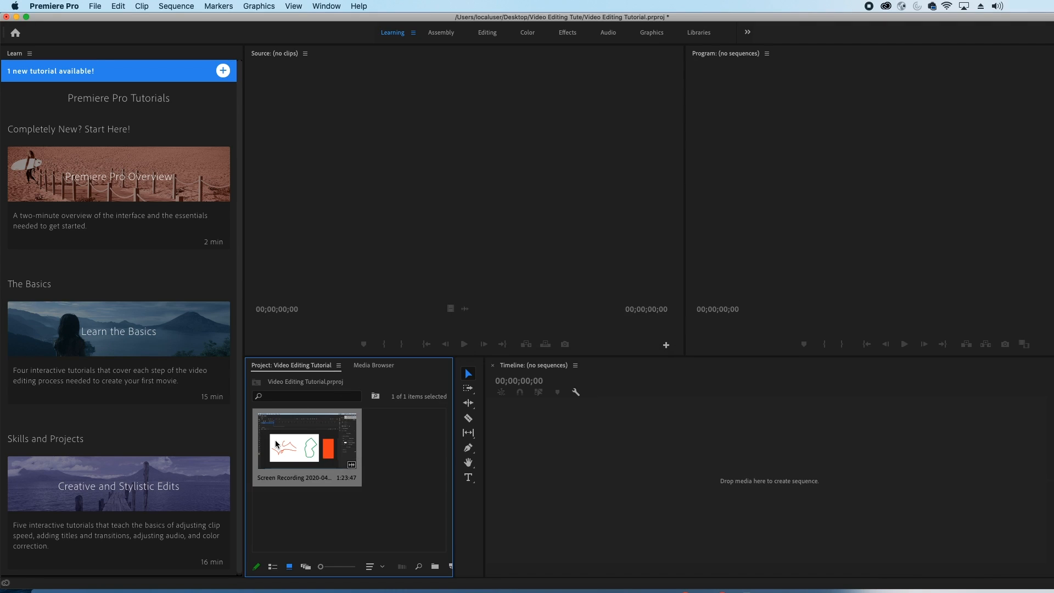
Try to bring the screen recording directly from the Finder window into the project's media
{"action": "left_click_drag", "start_coordinate": [598, 17], "coordinate": [447, 4]}
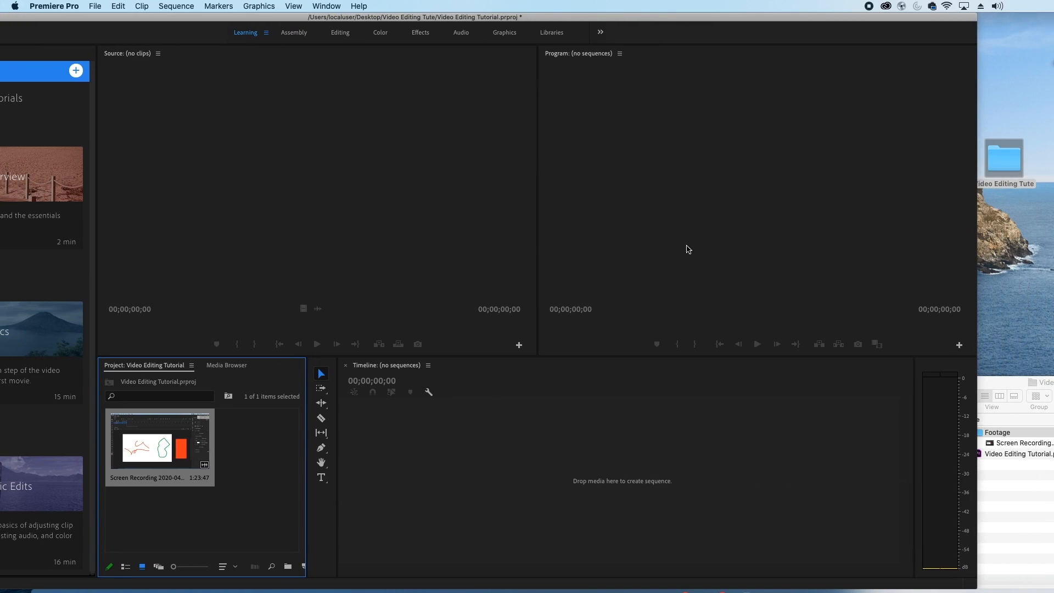
{"action": "left_click", "coordinate": [983, 381]}
{"action": "left_click_drag", "start_coordinate": [997, 448], "coordinate": [236, 456]}
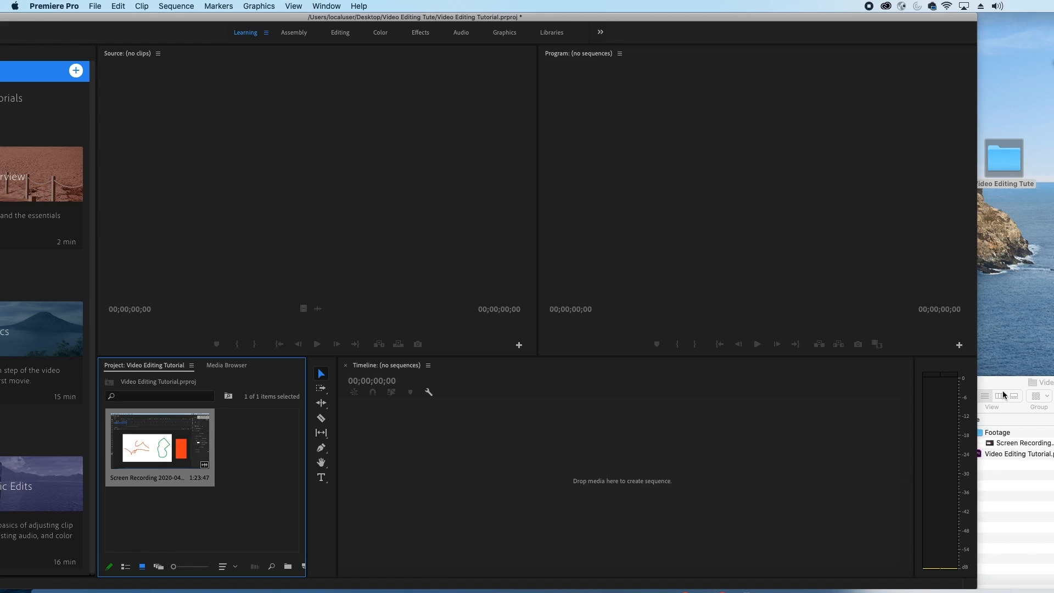
{"action": "left_click_drag", "start_coordinate": [270, 21], "coordinate": [422, 3]}
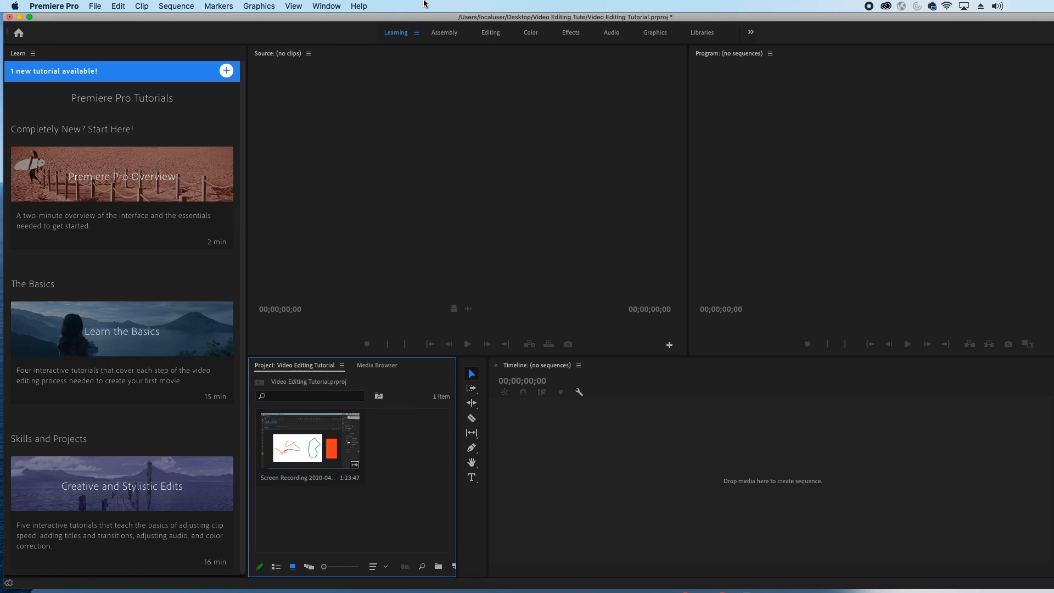
Close the Learn panel to free up workspace
{"action": "left_click", "coordinate": [23, 54]}
{"action": "left_click", "coordinate": [33, 54]}
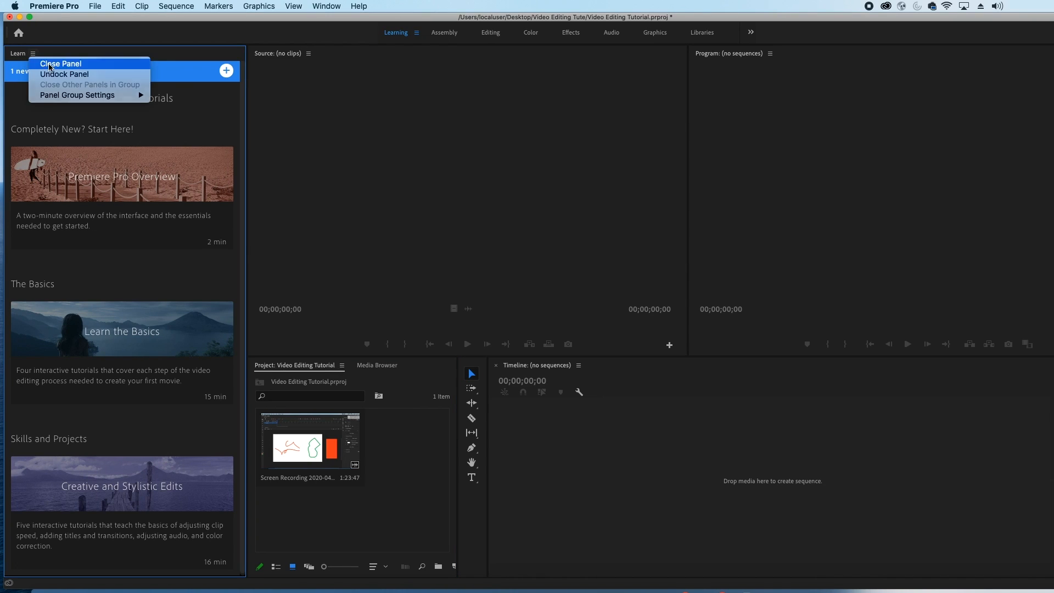
{"action": "left_click", "coordinate": [49, 64]}
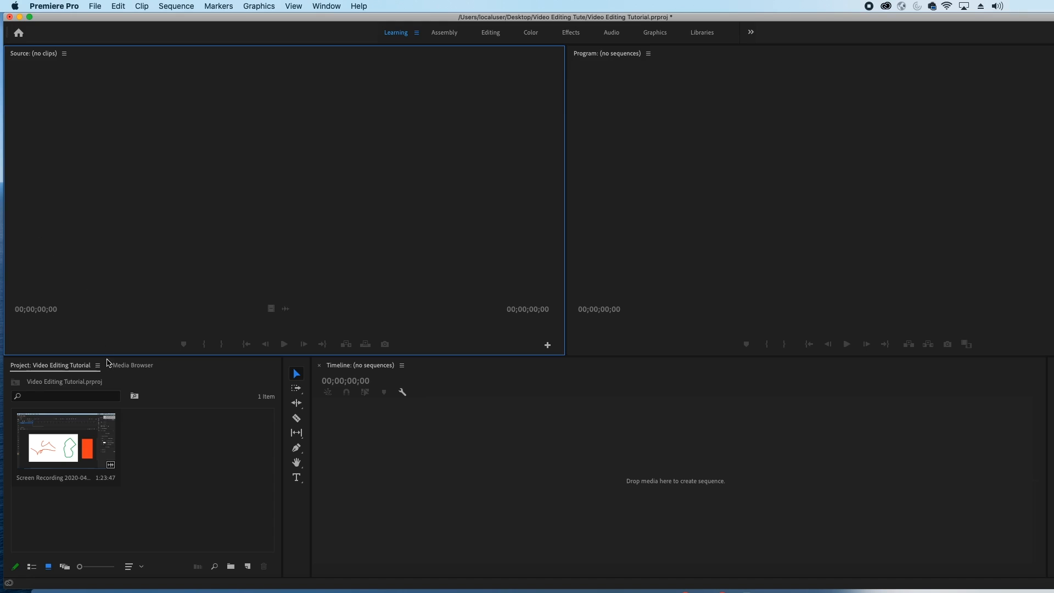
Open the screen recording in the Source monitor, then close the Source panel
{"action": "left_click", "coordinate": [44, 453]}
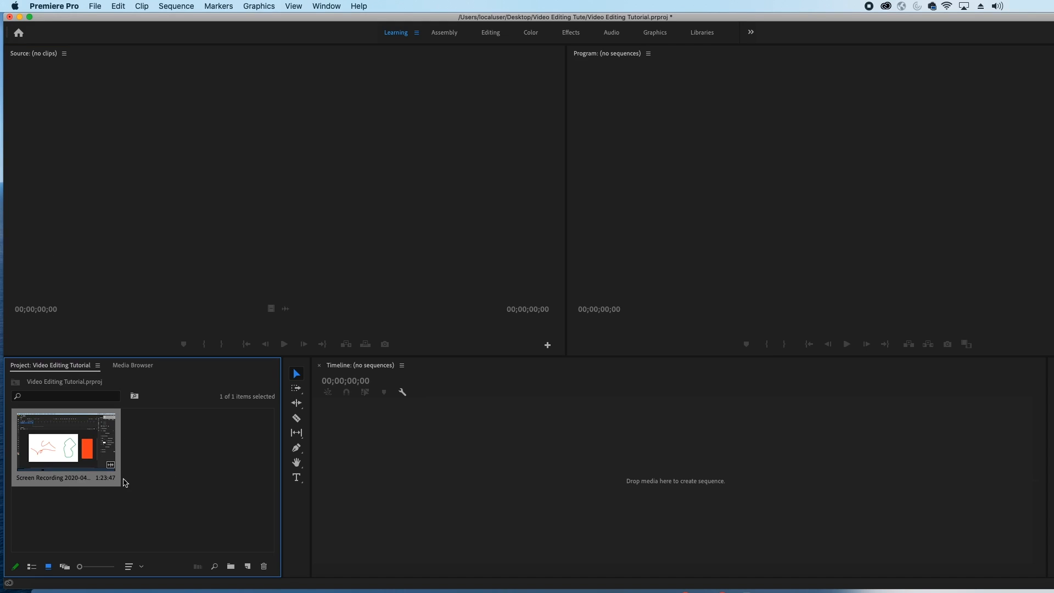
{"action": "double_click", "coordinate": [59, 443]}
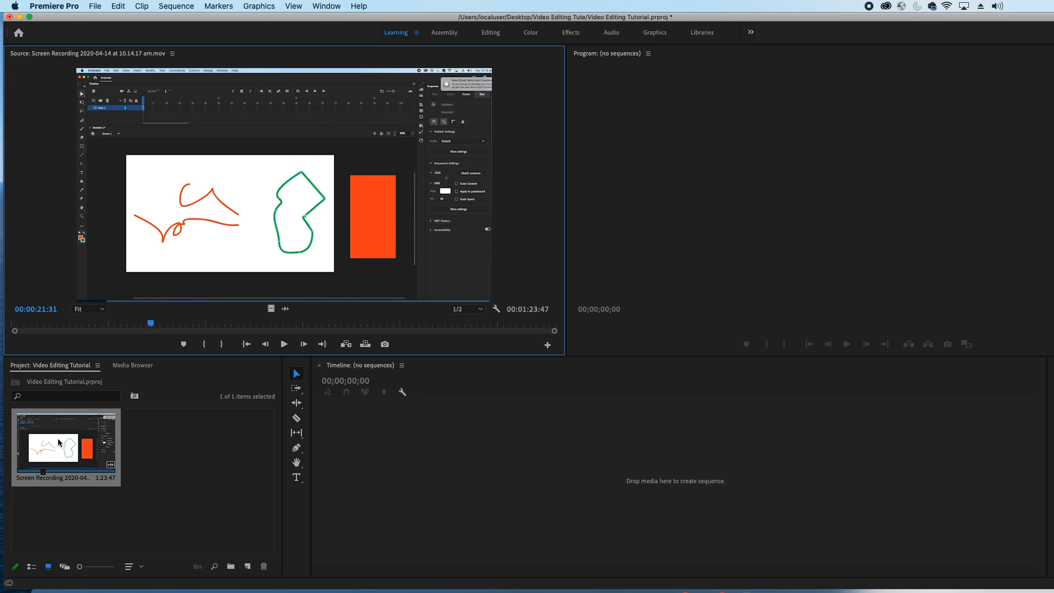
{"action": "right_click", "coordinate": [82, 57]}
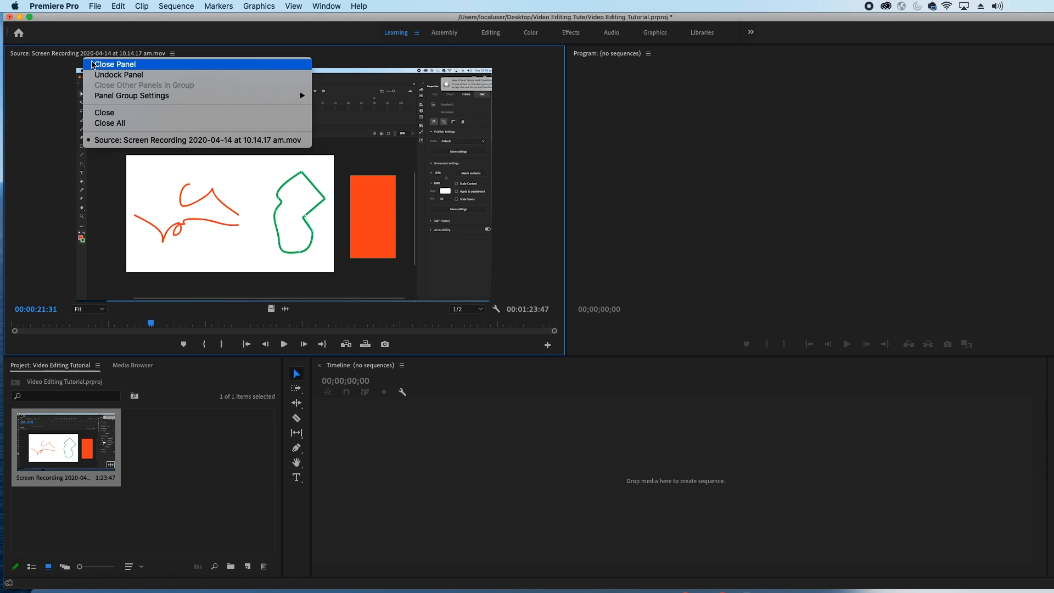
{"action": "left_click", "coordinate": [91, 64]}
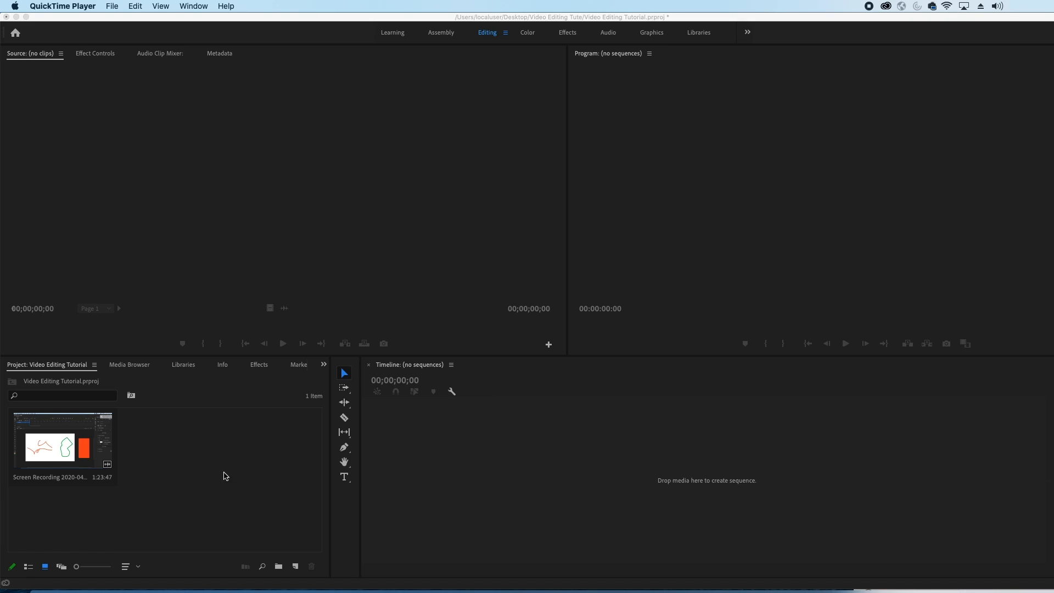
Create a sequence from the screen recording by placing it in the empty timeline
{"action": "left_click", "coordinate": [85, 445]}
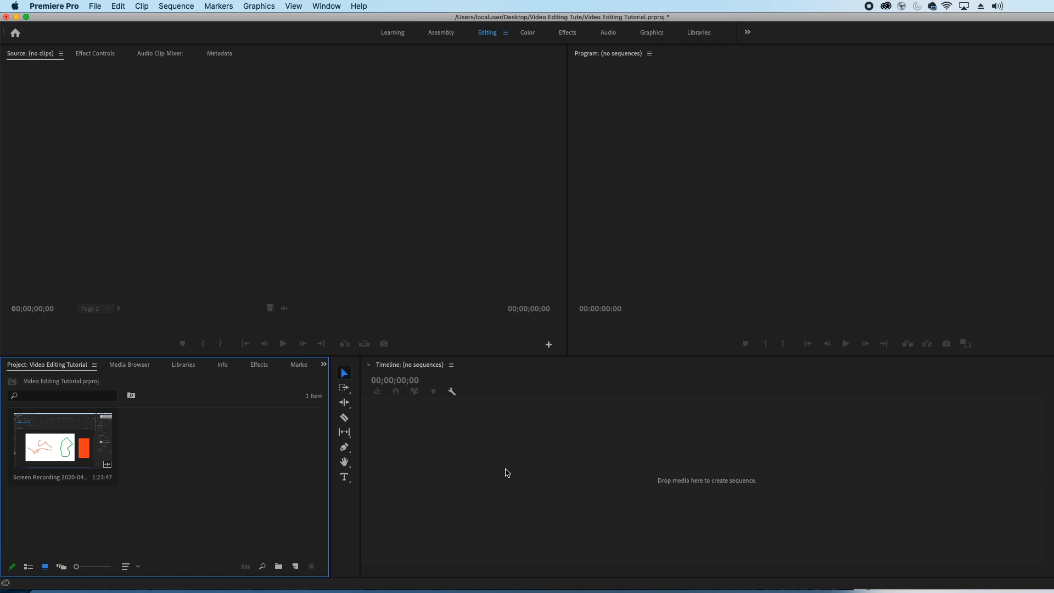
{"action": "left_click_drag", "start_coordinate": [49, 443], "coordinate": [225, 505]}
{"action": "left_click_drag", "start_coordinate": [434, 506], "coordinate": [433, 506]}
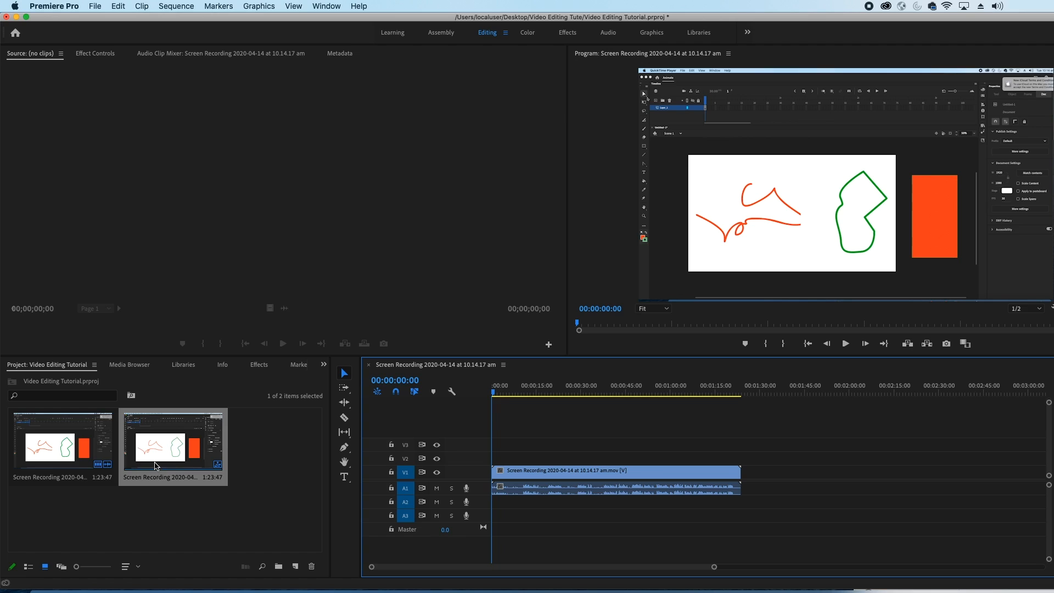
Compare the footage clip and the sequence in the project's list view, examining their icons and details, and return to icon view
{"action": "left_click", "coordinate": [65, 446]}
{"action": "left_click", "coordinate": [180, 461]}
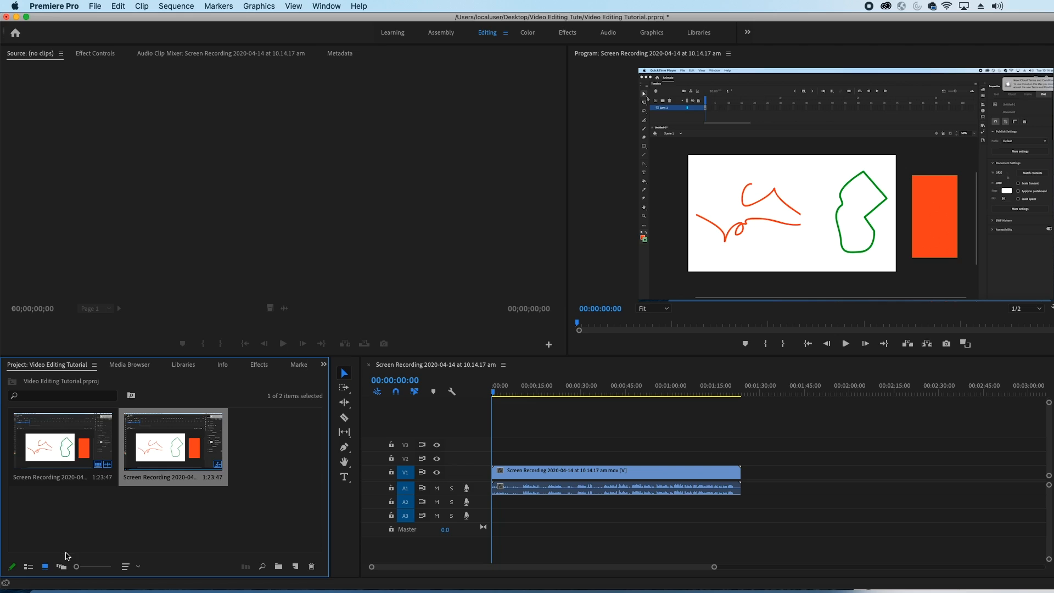
{"action": "left_click", "coordinate": [28, 566]}
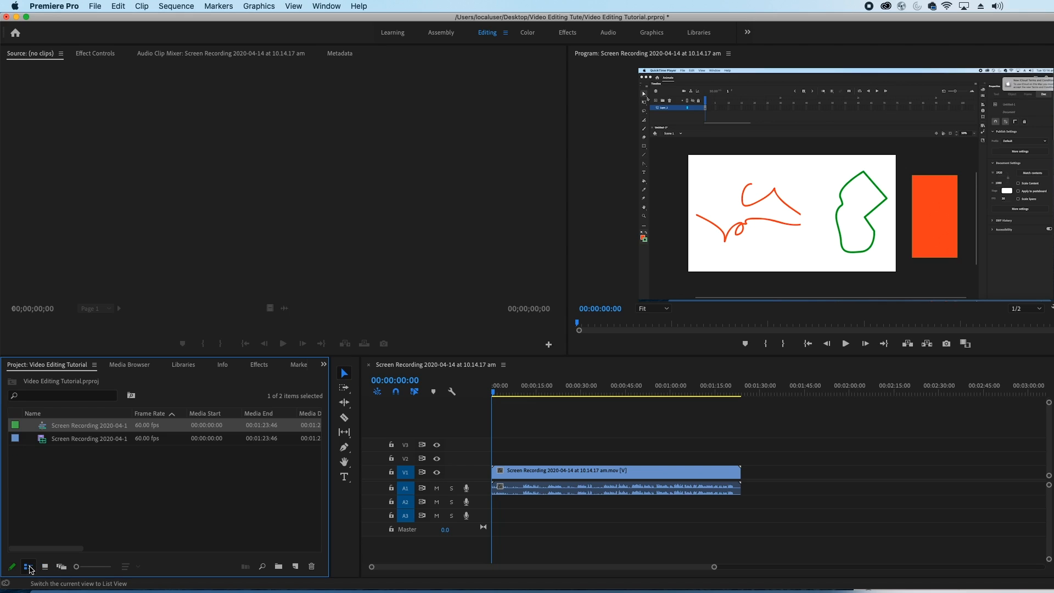
{"action": "left_click", "coordinate": [78, 438]}
{"action": "left_click", "coordinate": [77, 428]}
{"action": "left_click", "coordinate": [75, 436]}
{"action": "left_click", "coordinate": [76, 429]}
{"action": "left_click", "coordinate": [73, 447]}
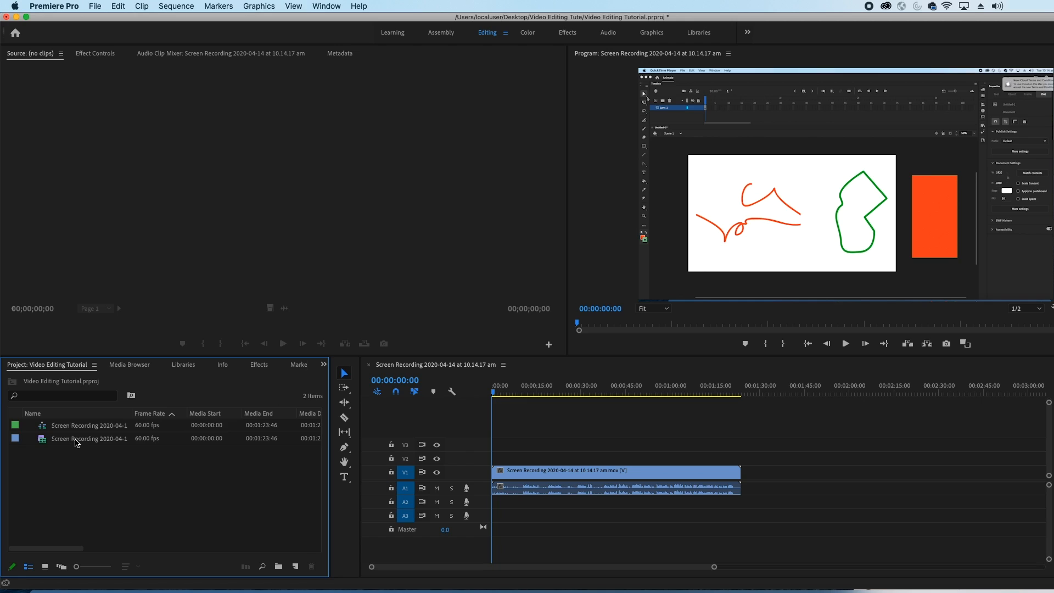
{"action": "left_click", "coordinate": [74, 439]}
{"action": "left_click", "coordinate": [76, 433]}
{"action": "left_click", "coordinate": [51, 454]}
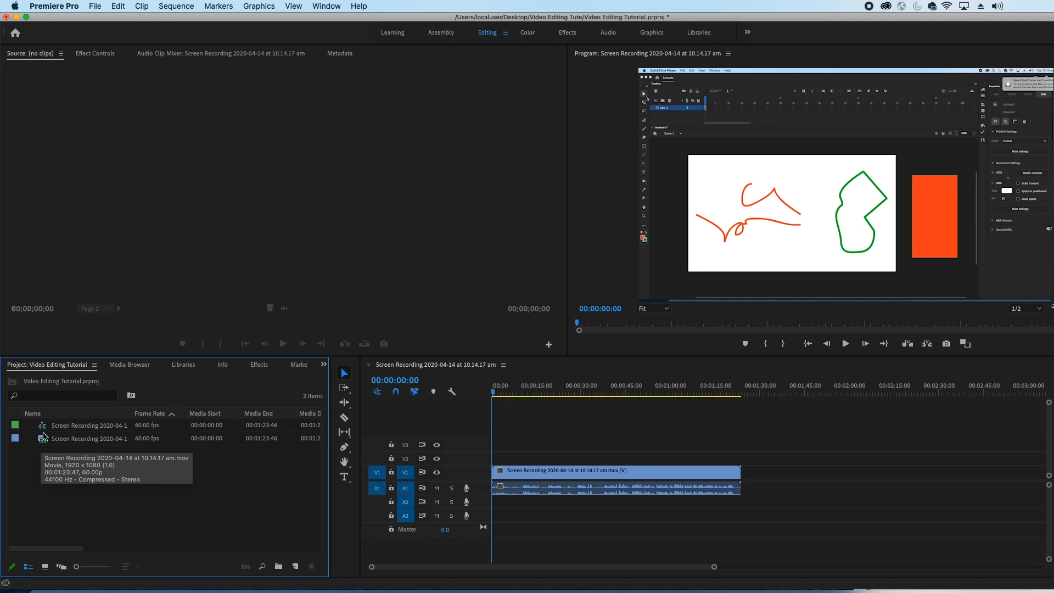
{"action": "left_click", "coordinate": [44, 430]}
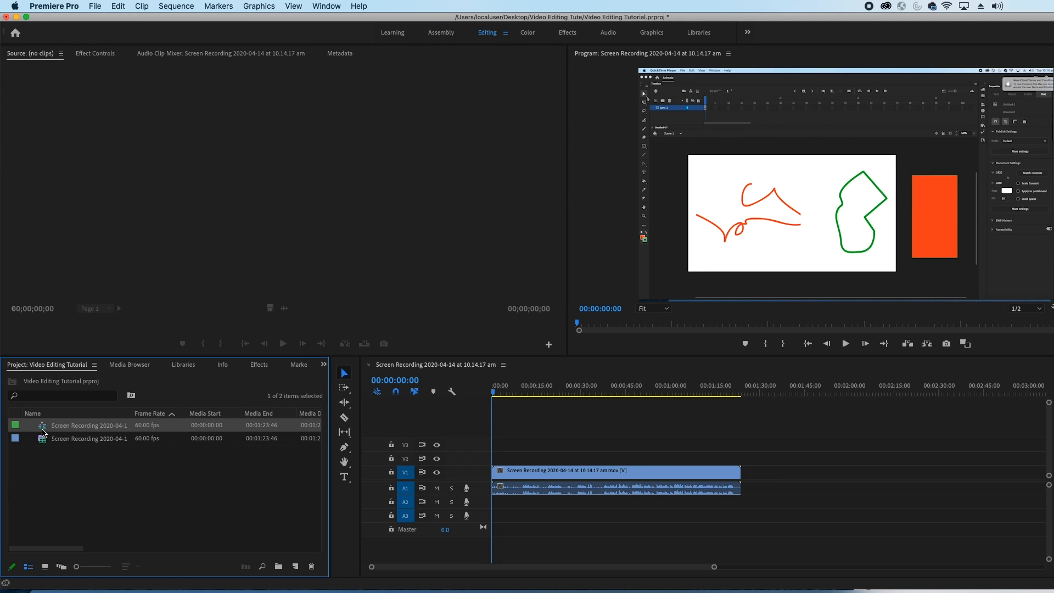
{"action": "left_click", "coordinate": [42, 442]}
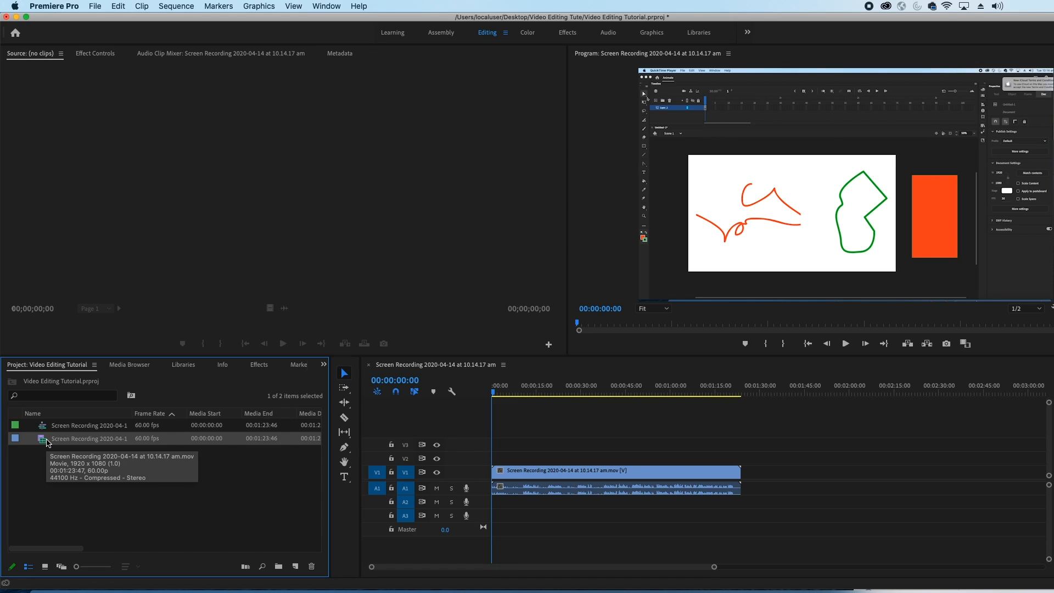
{"action": "left_click", "coordinate": [58, 430]}
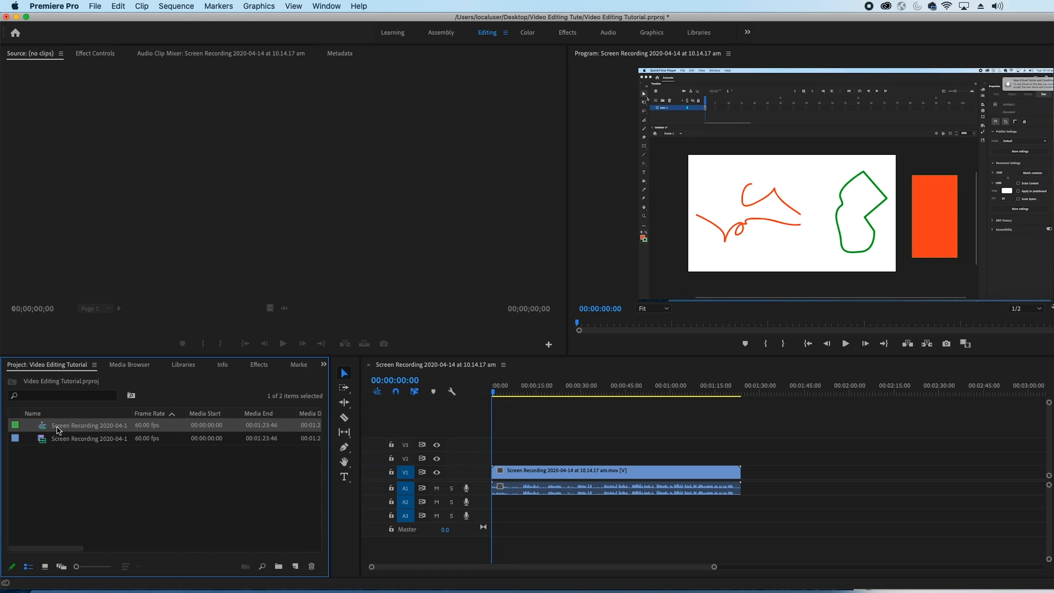
{"action": "left_click", "coordinate": [46, 568]}
Rename the sequence as TIMELINE
{"action": "left_click", "coordinate": [144, 477]}
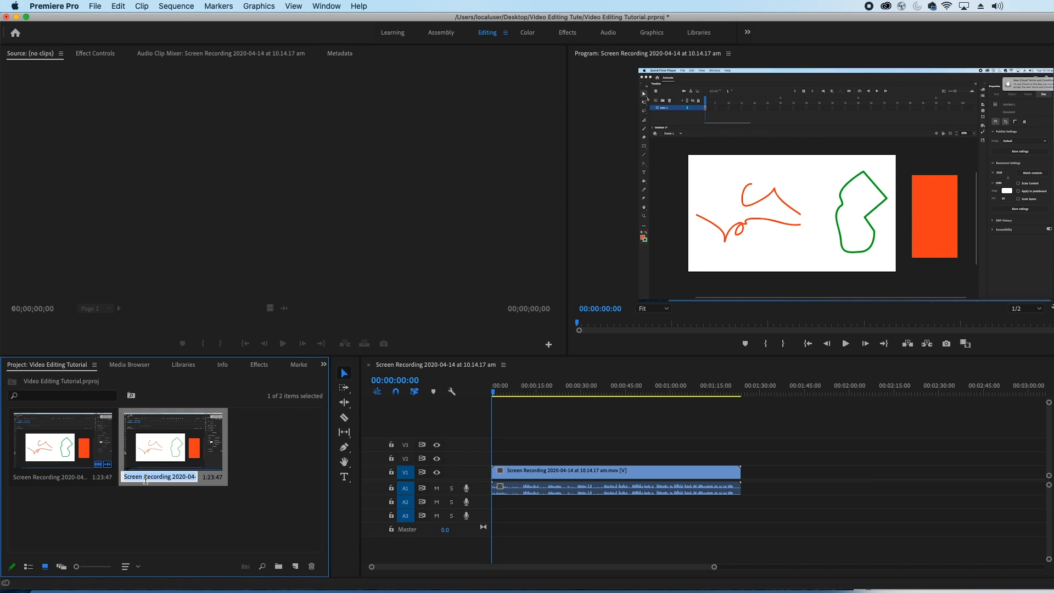
{"action": "type", "text": "TIMELINE"}
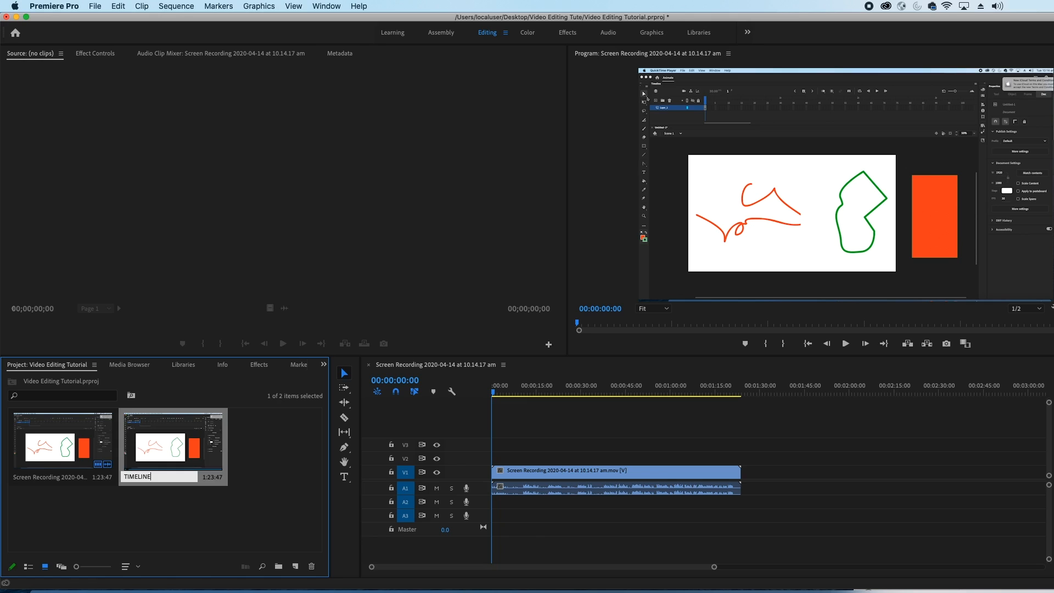
{"action": "key", "text": "Tab"}
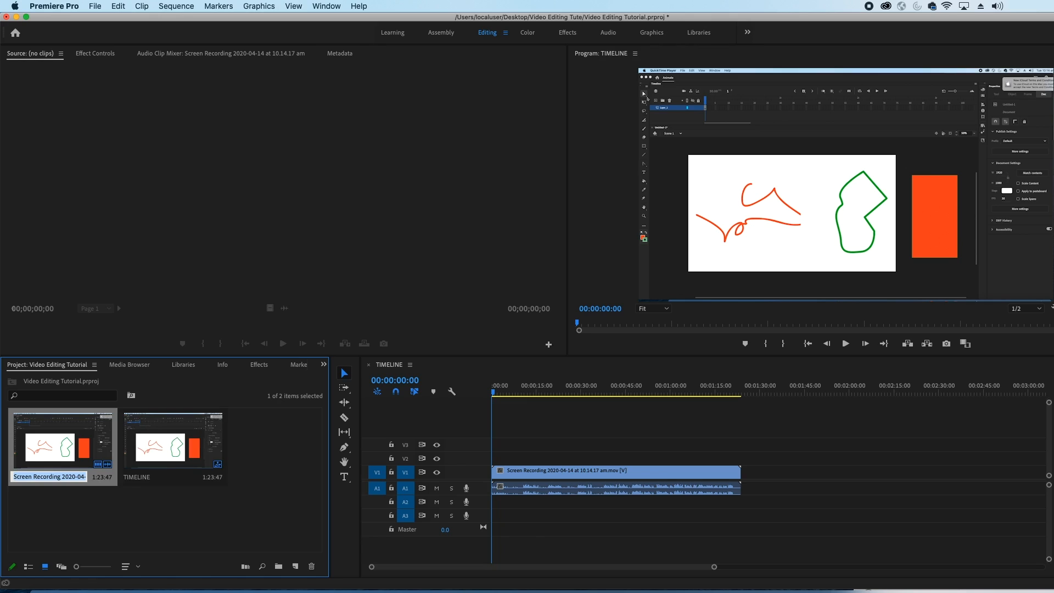
Split the screen recording clip in the TIMELINE sequence into ten pieces with the Razor tool
{"action": "left_click", "coordinate": [390, 366]}
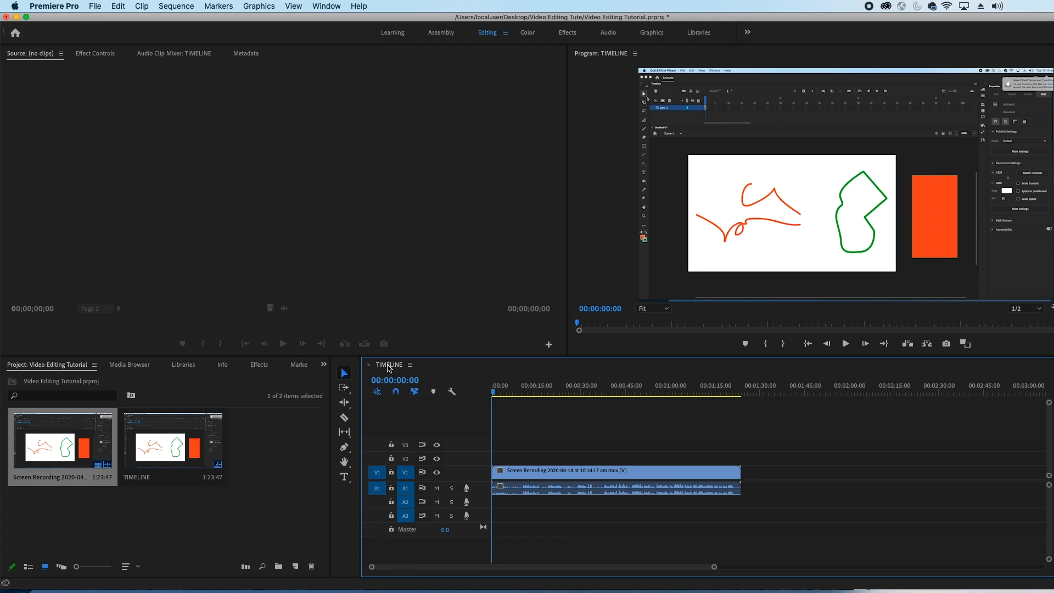
{"action": "key", "text": "c"}
{"action": "left_click", "coordinate": [535, 472]}
{"action": "left_click", "coordinate": [566, 472]}
{"action": "left_click", "coordinate": [577, 472]}
{"action": "left_click", "coordinate": [618, 473]}
{"action": "left_click", "coordinate": [630, 472]}
{"action": "left_click", "coordinate": [636, 474]}
{"action": "left_click", "coordinate": [653, 474]}
{"action": "left_click", "coordinate": [672, 474]}
{"action": "left_click", "coordinate": [683, 472]}
Copy the selected cut pieces and paste them repeatedly at the end of the TIMELINE sequence
{"action": "key", "text": "v"}
{"action": "left_click", "coordinate": [619, 472]}
{"action": "left_click_drag", "start_coordinate": [729, 448], "coordinate": [545, 497]}
{"action": "key", "text": "super+c"}
{"action": "key", "text": "super+v"}
{"action": "key", "text": "super+v"}
{"action": "key", "text": "super+v"}
{"action": "key", "text": "minus"}
{"action": "key", "text": "minus"}
{"action": "key", "text": "minus"}
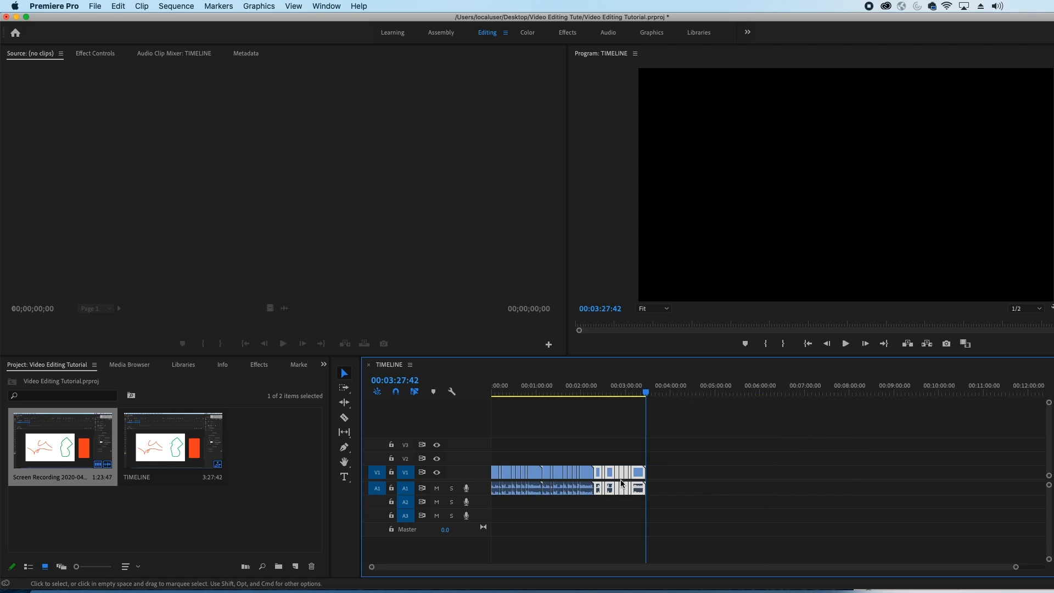
Scrub through the cut-up sequence and delete TIMELINE from the project
{"action": "left_click_drag", "start_coordinate": [520, 387], "coordinate": [604, 388]}
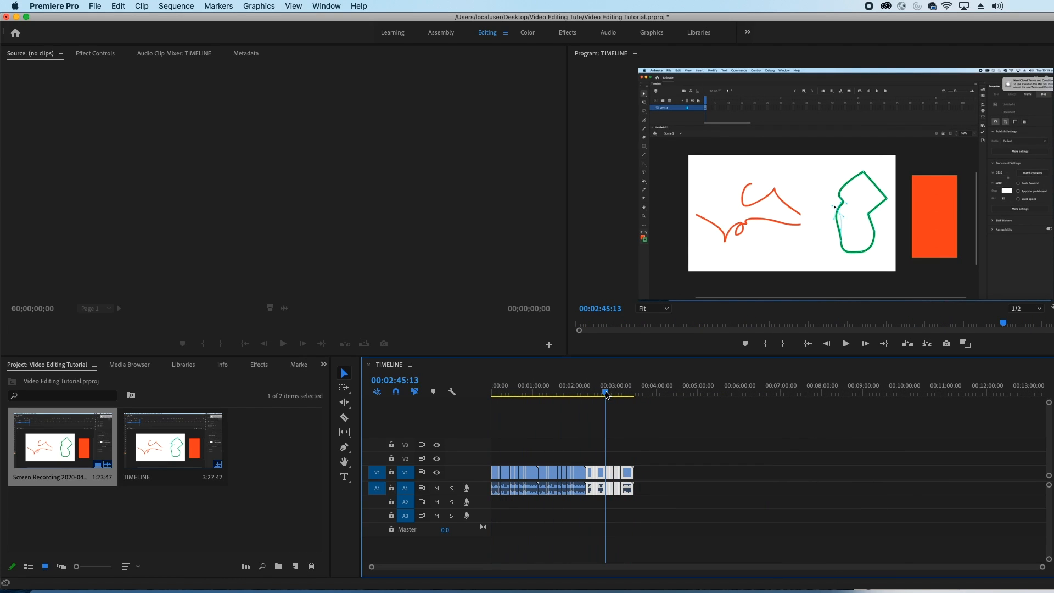
{"action": "left_click", "coordinate": [187, 439]}
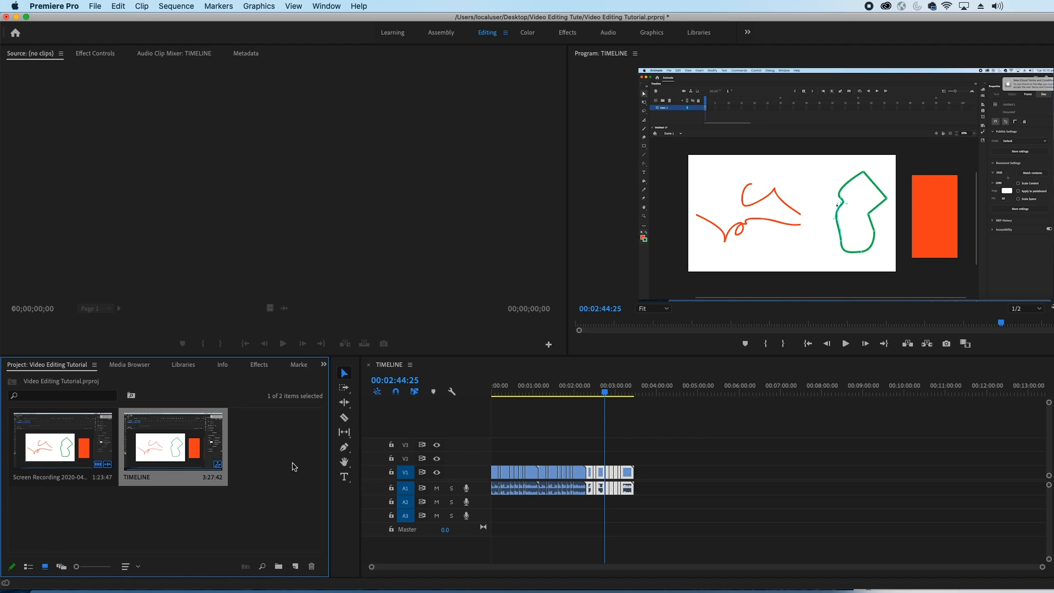
{"action": "key", "text": "Delete"}
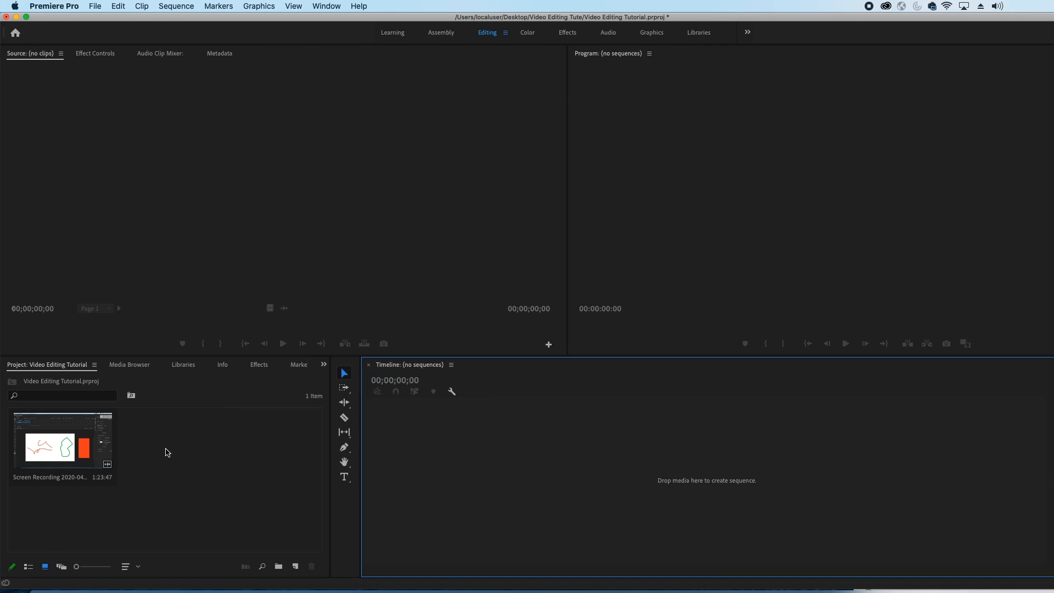
Create a new sequence from the screen recording and name it TIMELINE
{"action": "left_click", "coordinate": [92, 443]}
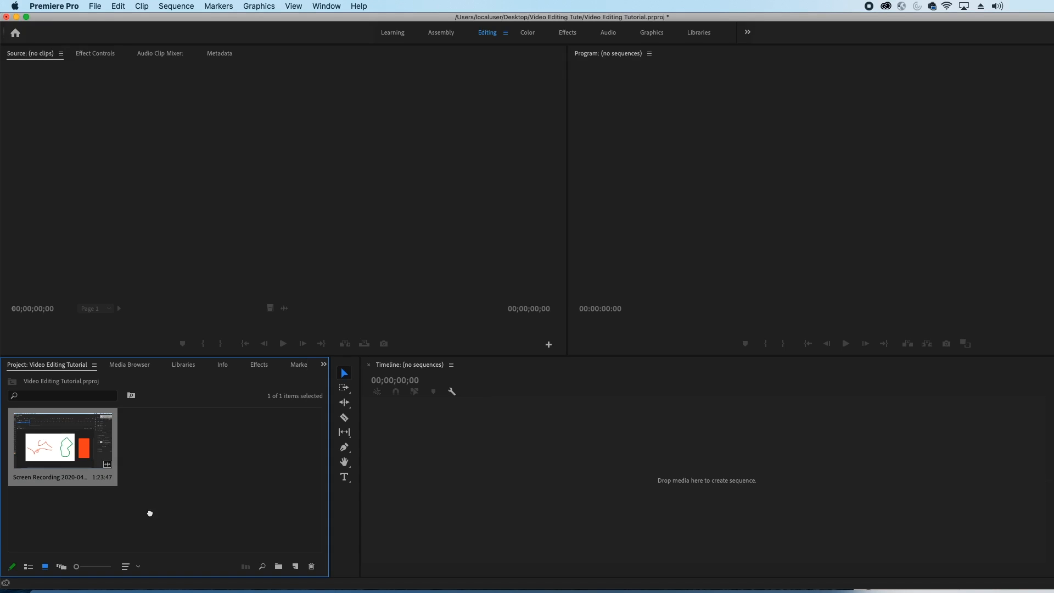
{"action": "left_click_drag", "start_coordinate": [472, 476], "coordinate": [472, 475]}
{"action": "left_click", "coordinate": [178, 448]}
{"action": "key", "text": "Return"}
{"action": "type", "text": "TIMELINE"}
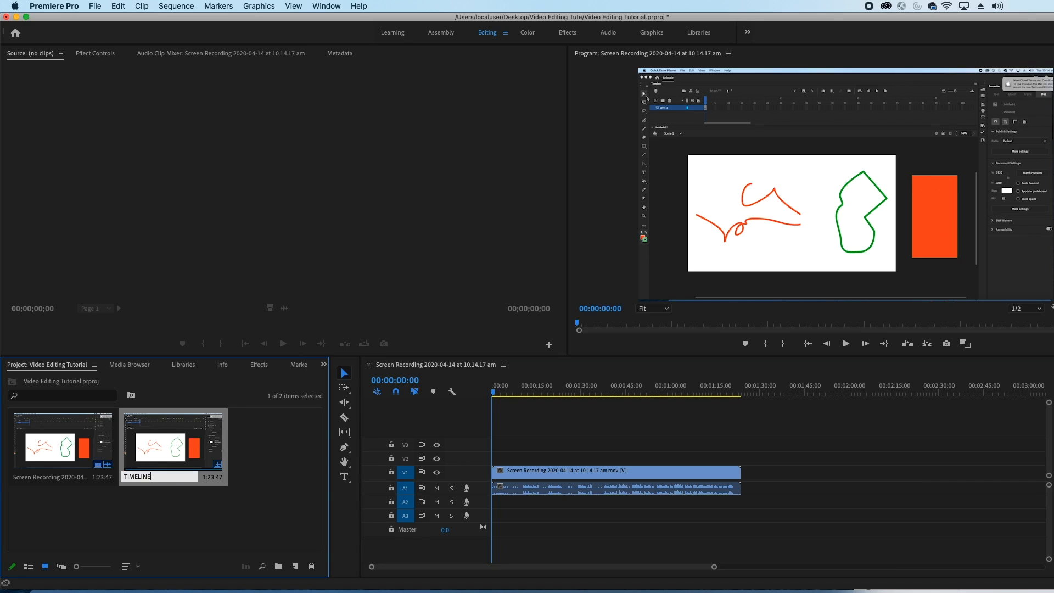
{"action": "key", "text": "Return"}
Rename the new sequence as Video Tutorial
{"action": "key", "text": "Tab"}
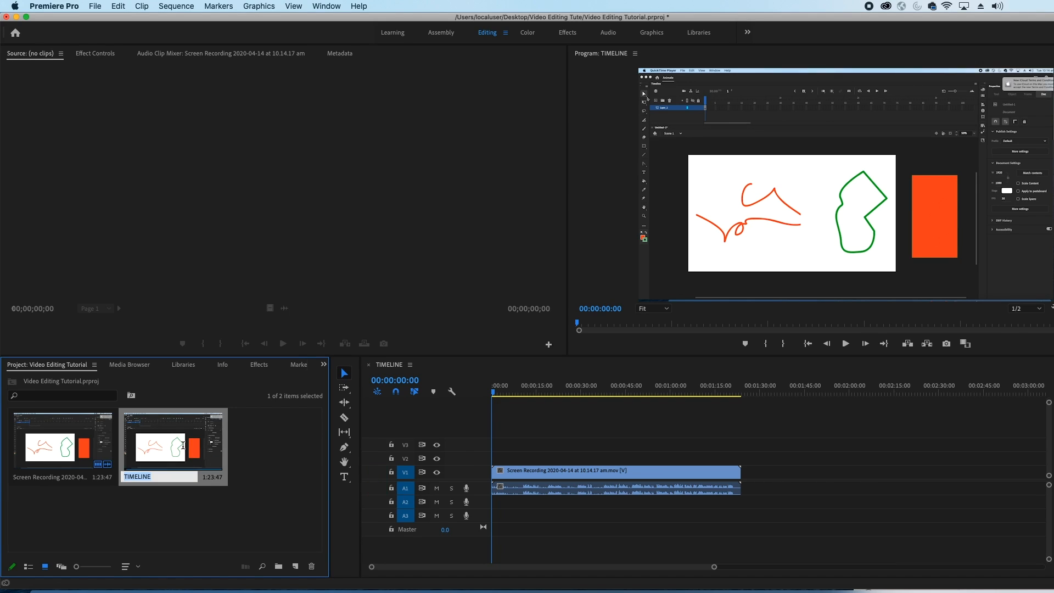
{"action": "type", "text": "Video Tutorial"}
{"action": "key", "text": "Tab"}
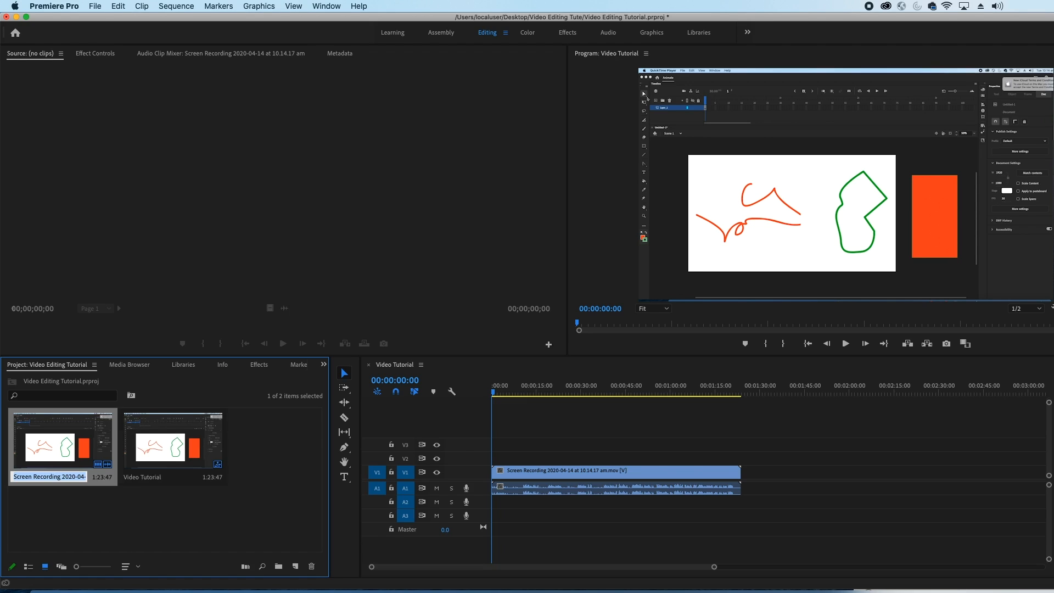
{"action": "left_click", "coordinate": [126, 412]}
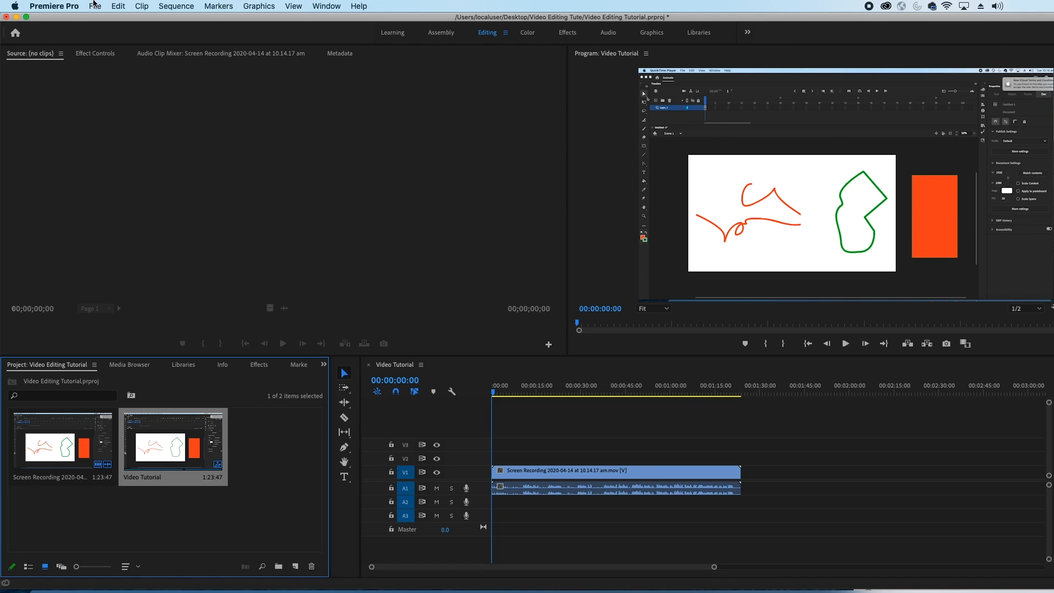
Move the program window aside, import a second screen recording from the desktop into the project, and move the window back
{"action": "left_click_drag", "start_coordinate": [299, 22], "coordinate": [224, 32]}
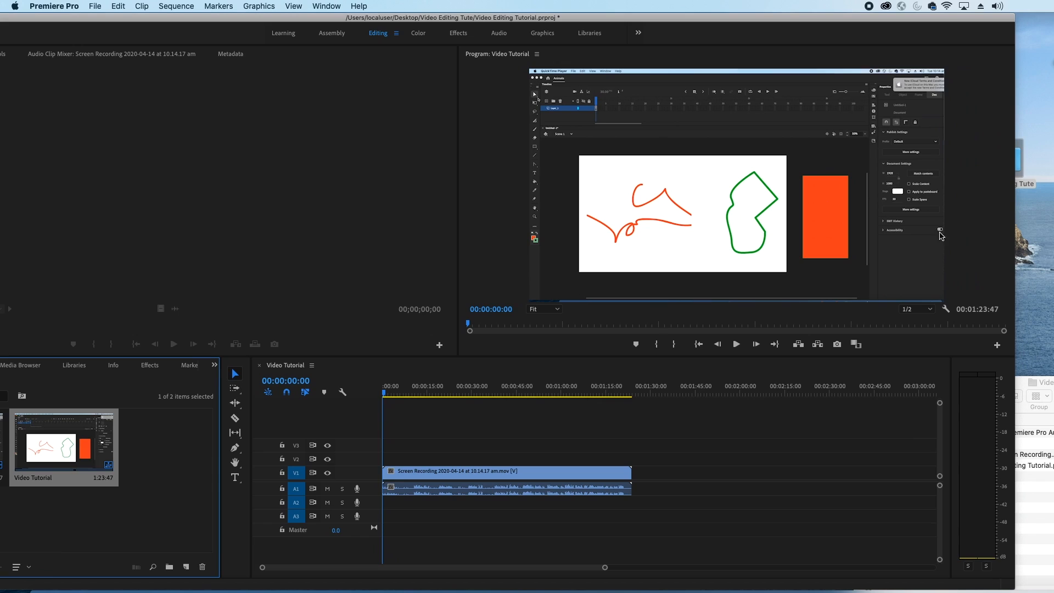
{"action": "left_click_drag", "start_coordinate": [1020, 160], "coordinate": [177, 452]}
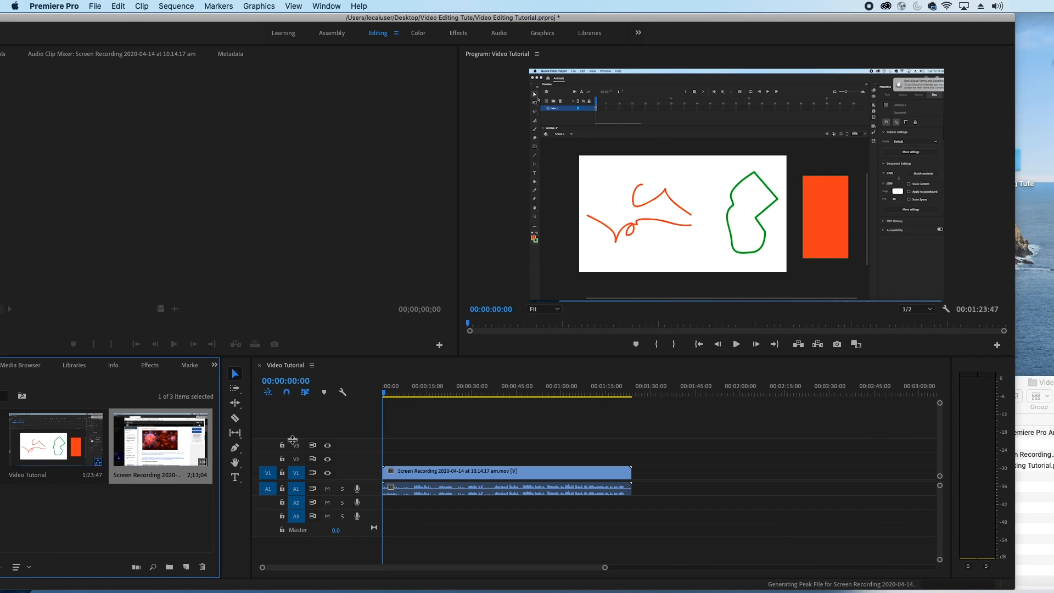
{"action": "left_click_drag", "start_coordinate": [218, 17], "coordinate": [342, 14]}
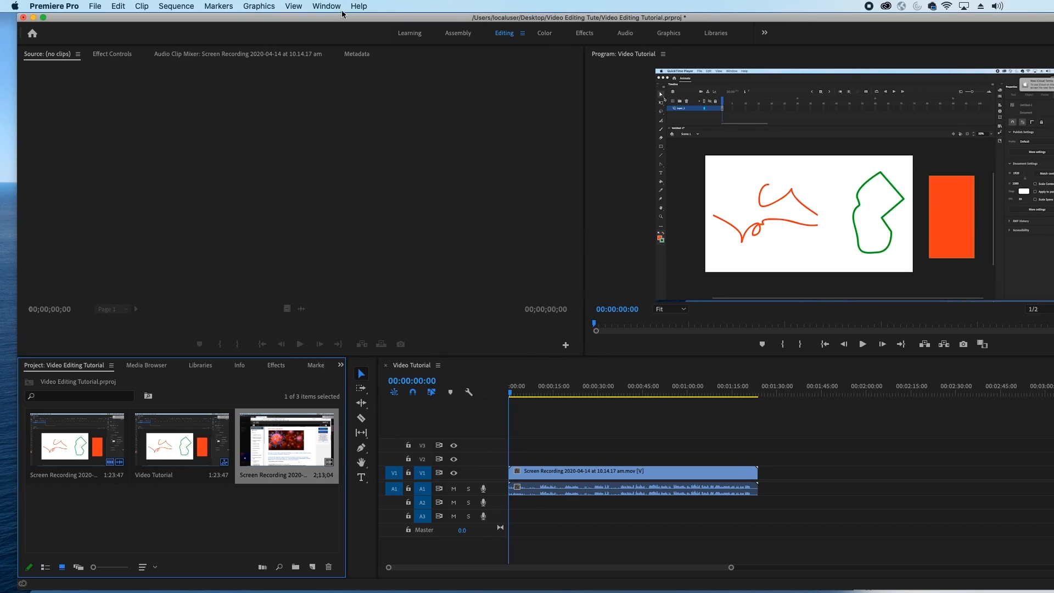
Create a bin named Folder in the project and move both screen recordings into it
{"action": "left_click", "coordinate": [297, 567]}
{"action": "type", "text": "Fo"}
{"action": "left_click", "coordinate": [72, 453]}
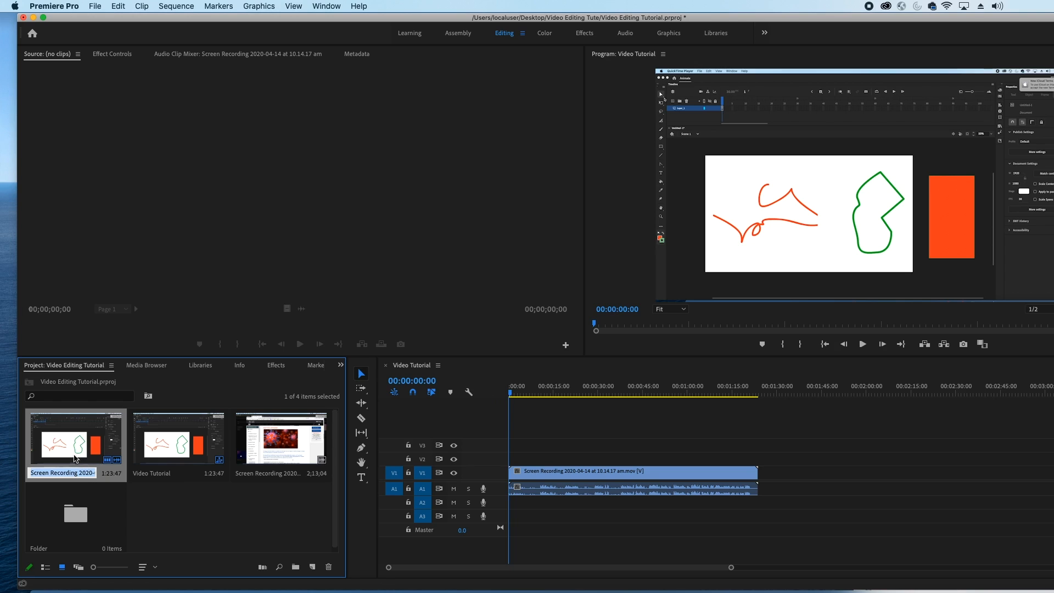
{"action": "left_click_drag", "start_coordinate": [65, 449], "coordinate": [73, 527]}
{"action": "left_click_drag", "start_coordinate": [187, 455], "coordinate": [271, 449]}
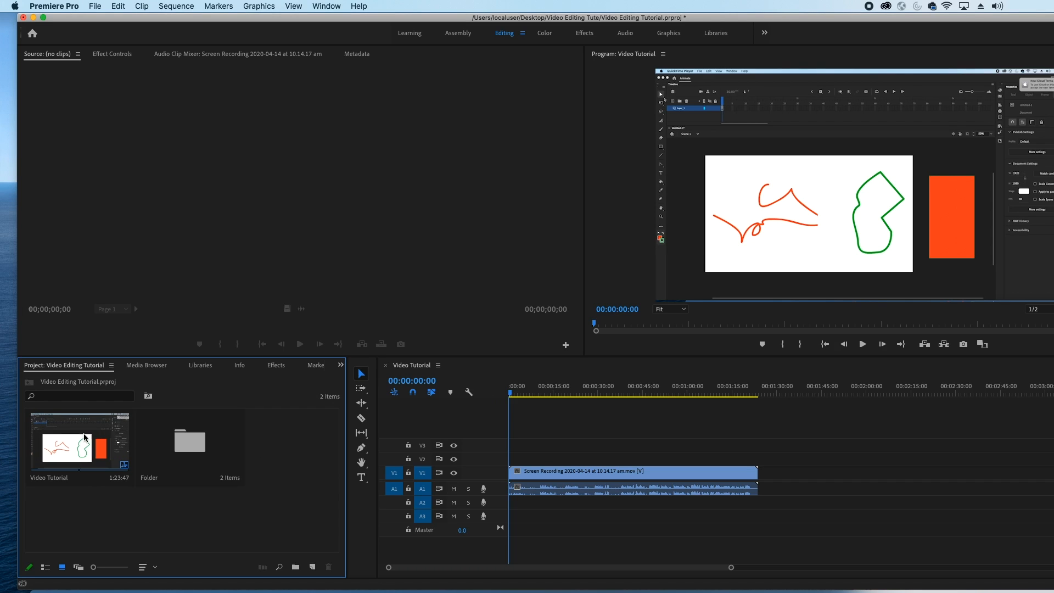
Rename the bin holding the screen recordings as Footage
{"action": "left_click", "coordinate": [161, 475]}
{"action": "left_click", "coordinate": [161, 478]}
{"action": "type", "text": "V"}
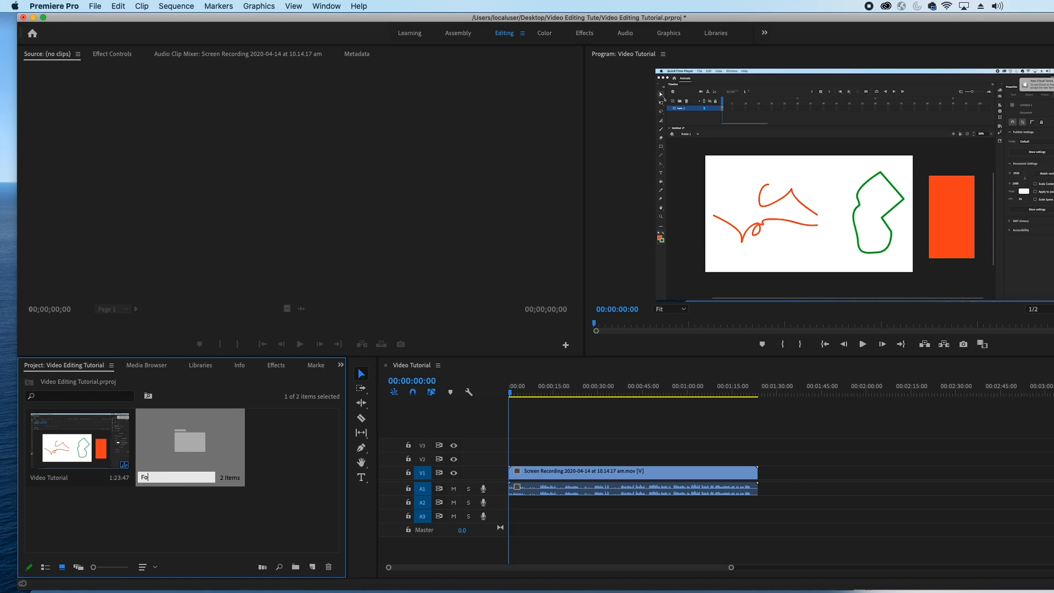
{"action": "key", "text": "Tab"}
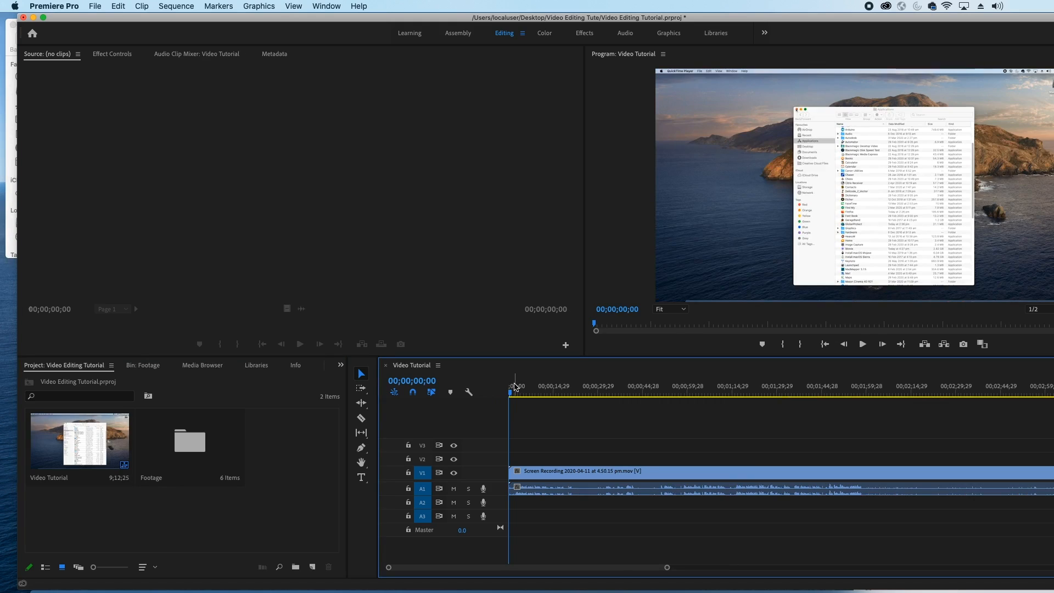
Scrub the Video Tutorial sequence from its start to 00;01;51;27
{"action": "mouse_move", "coordinate": [512, 394]}
{"action": "left_mouse_down"}
{"action": "mouse_move", "coordinate": [865, 400]}
{"action": "mouse_move", "coordinate": [590, 383]}
{"action": "mouse_move", "coordinate": [504, 391]}
{"action": "left_mouse_up"}
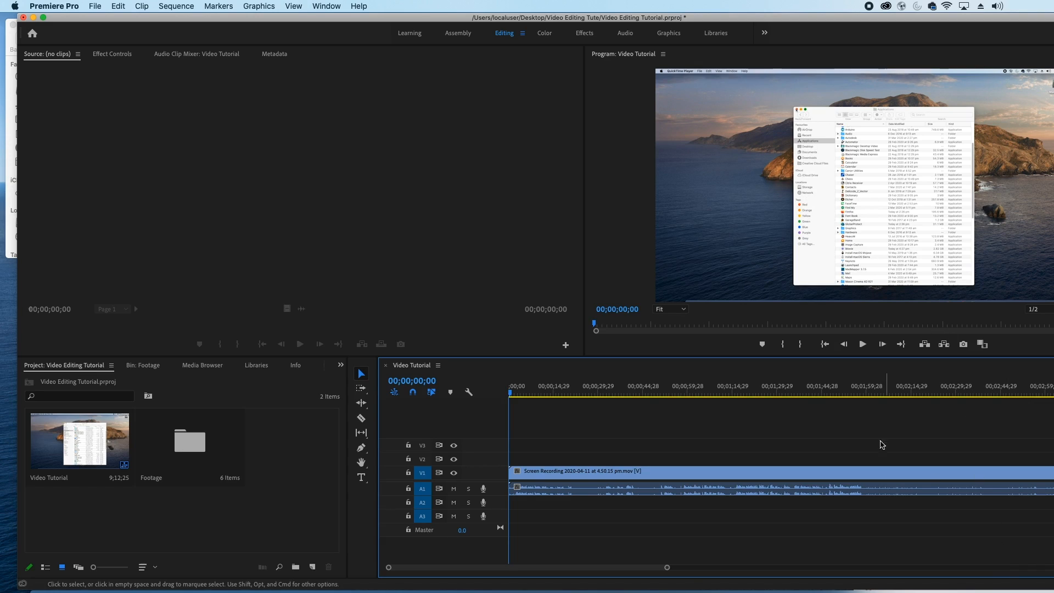
{"action": "left_click_drag", "start_coordinate": [726, 395], "coordinate": [842, 394]}
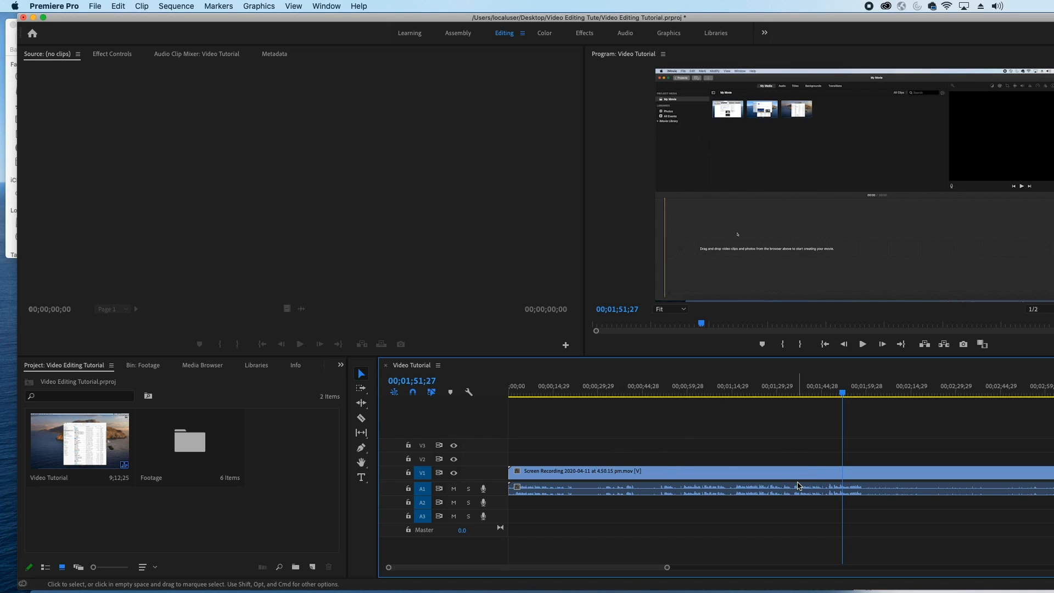
Examine the screen recording clip at closer and wider timeline zoom levels until its full length shows, and select it
{"action": "key", "text": "minus"}
{"action": "key", "text": "minus"}
{"action": "key", "text": "minus"}
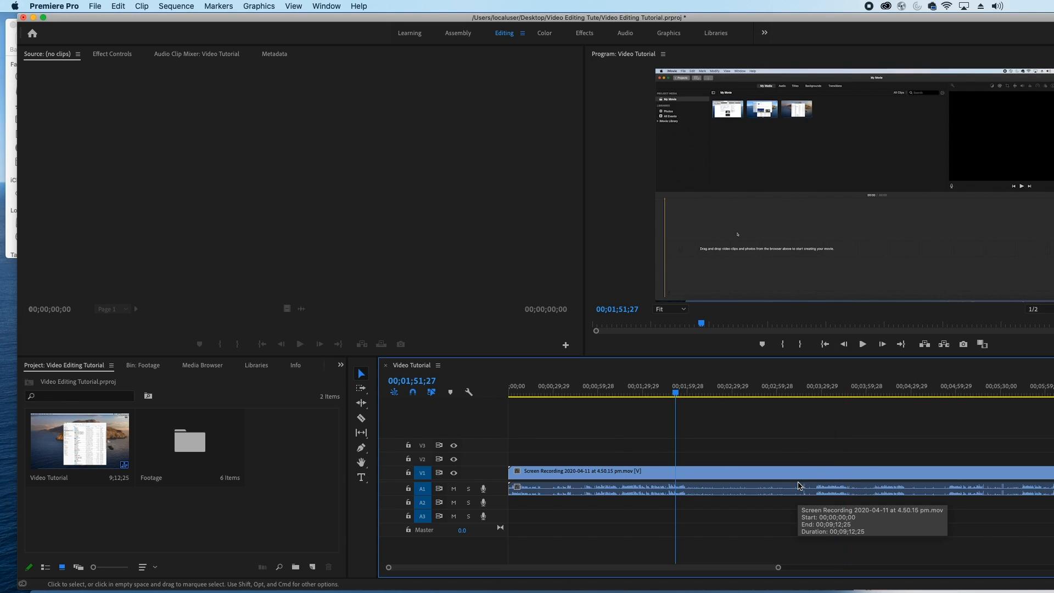
{"action": "key", "text": "equal"}
{"action": "key", "text": "equal"}
{"action": "key", "text": "equal"}
{"action": "key", "text": "minus"}
{"action": "key", "text": "minus"}
{"action": "key", "text": "minus"}
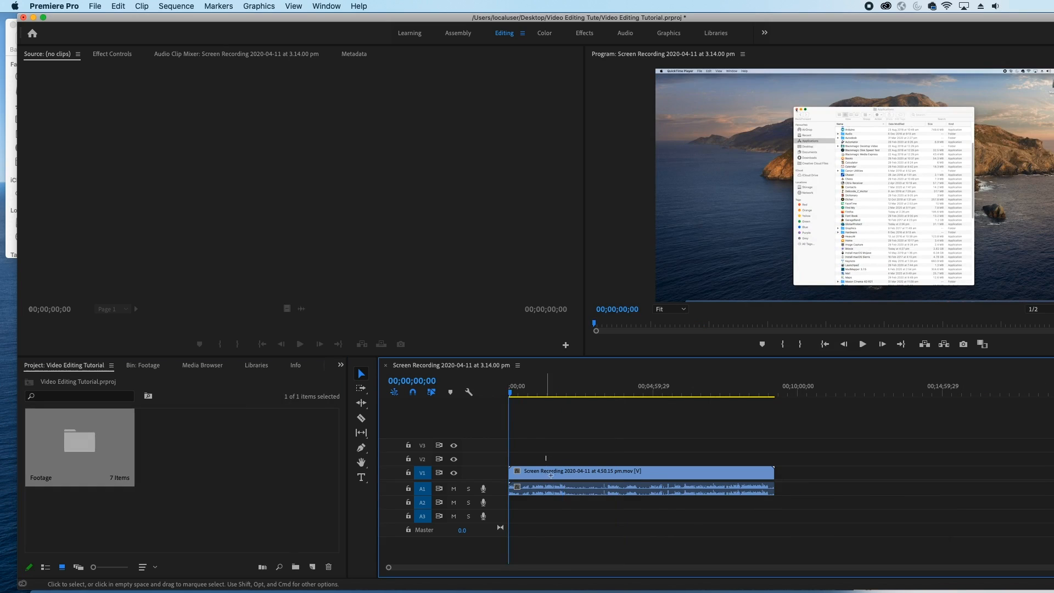
{"action": "left_click_drag", "start_coordinate": [546, 456], "coordinate": [560, 493]}
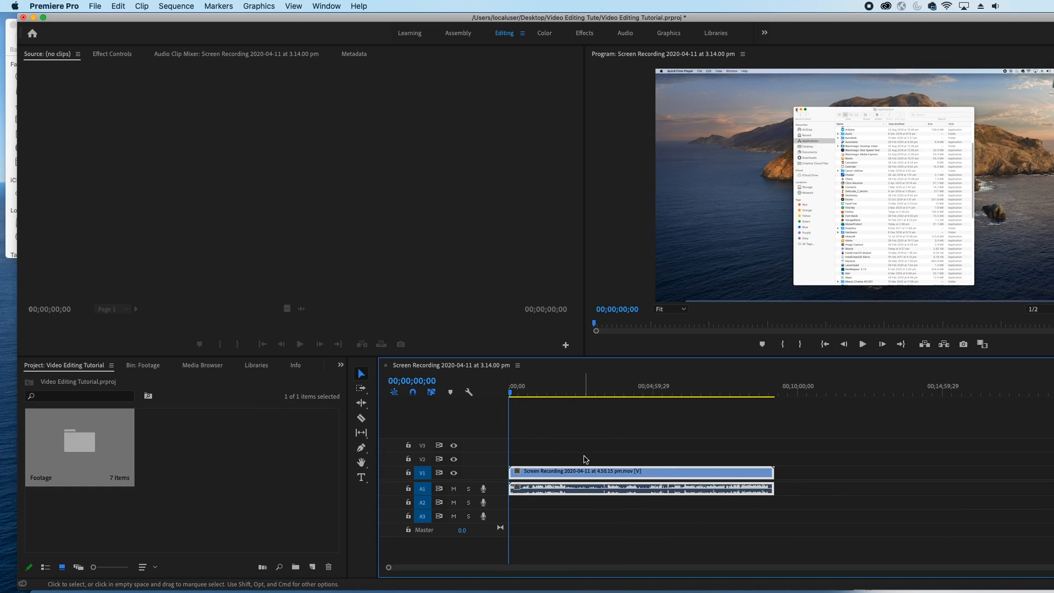
Play the sequence briefly from about 00;00;12;25 and scrub on to 00;00;29;17
{"action": "mouse_move", "coordinate": [521, 399]}
{"action": "left_mouse_down"}
{"action": "mouse_move", "coordinate": [535, 400]}
{"action": "mouse_move", "coordinate": [526, 398]}
{"action": "left_mouse_up"}
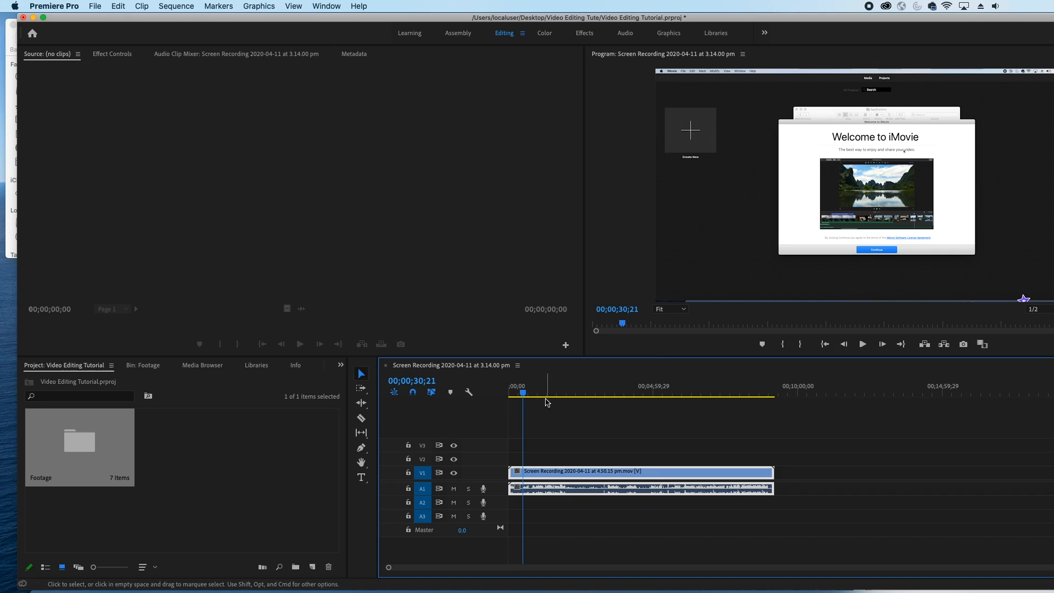
{"action": "left_click", "coordinate": [516, 392]}
{"action": "key", "text": "space"}
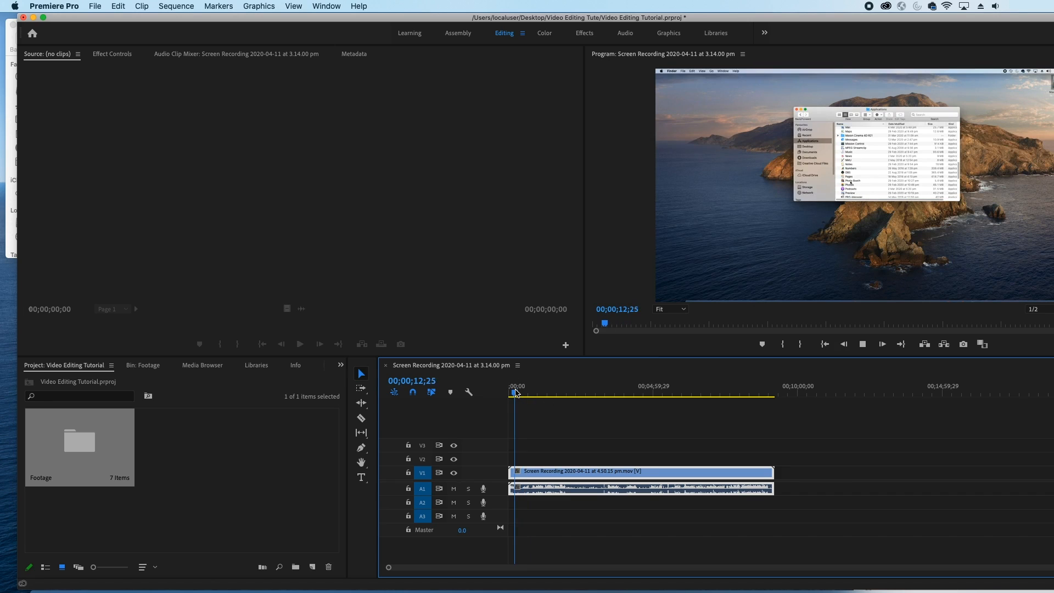
{"action": "key", "text": "space"}
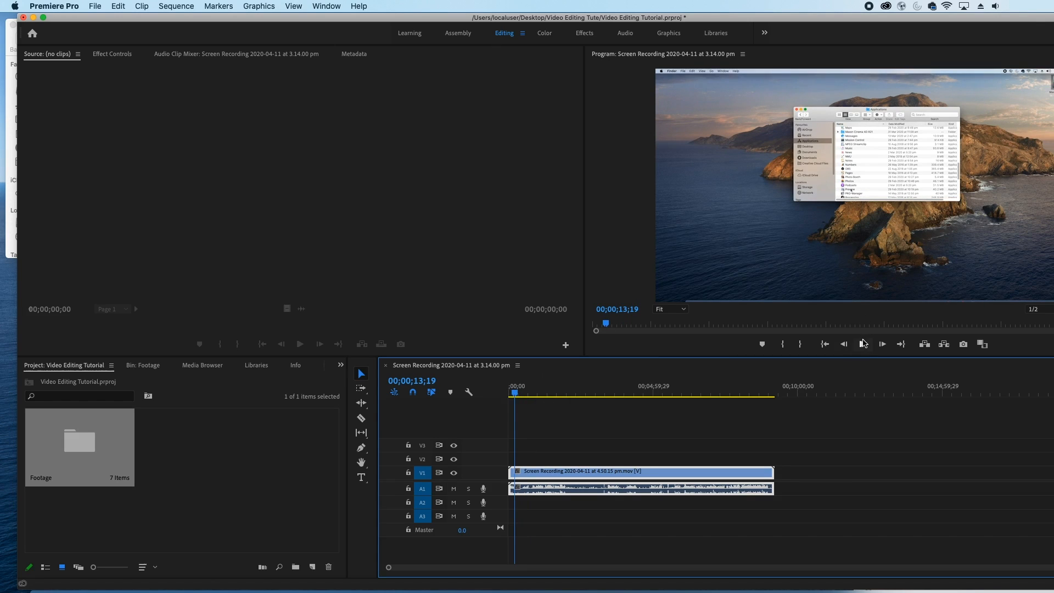
{"action": "left_click", "coordinate": [520, 393]}
{"action": "left_click_drag", "start_coordinate": [524, 395], "coordinate": [522, 390]}
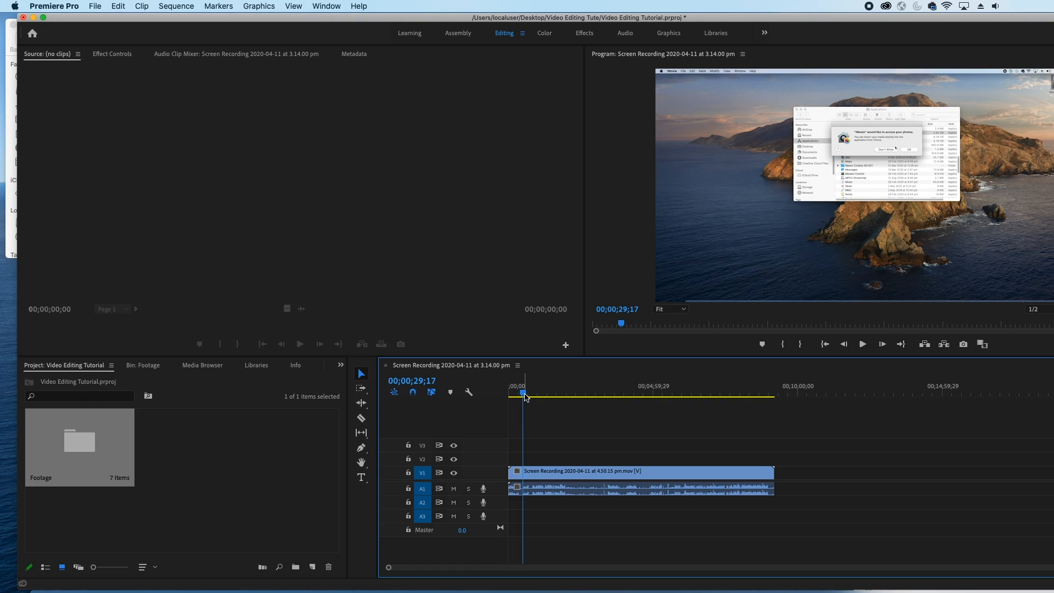
Step frame by frame to 00;00;30;01 to examine the photo-access prompt in the recording
{"action": "key", "text": "Right"}
{"action": "key", "text": "Right"}
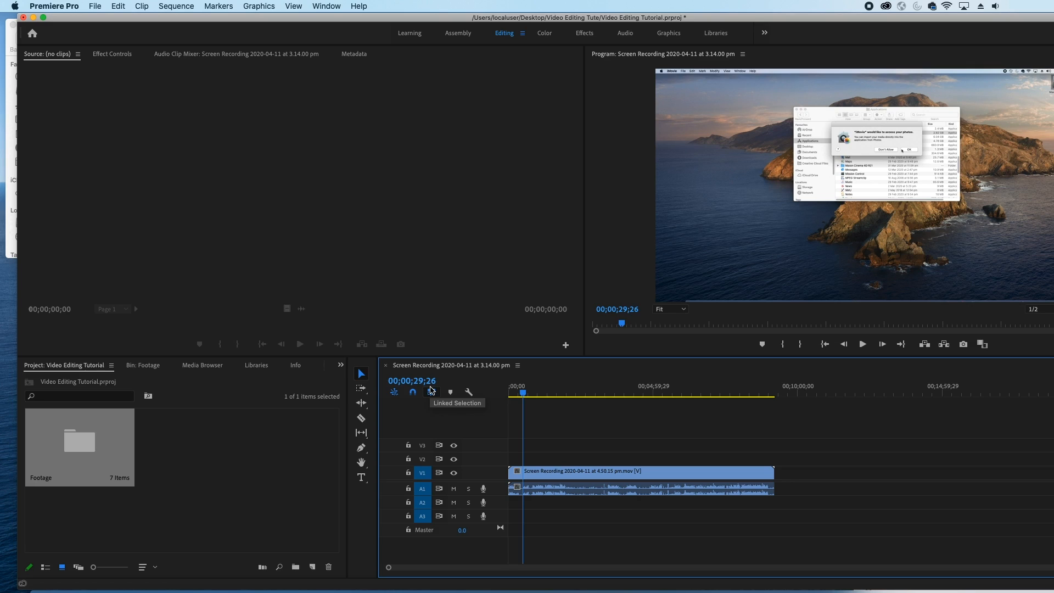
{"action": "left_click", "coordinate": [431, 391]}
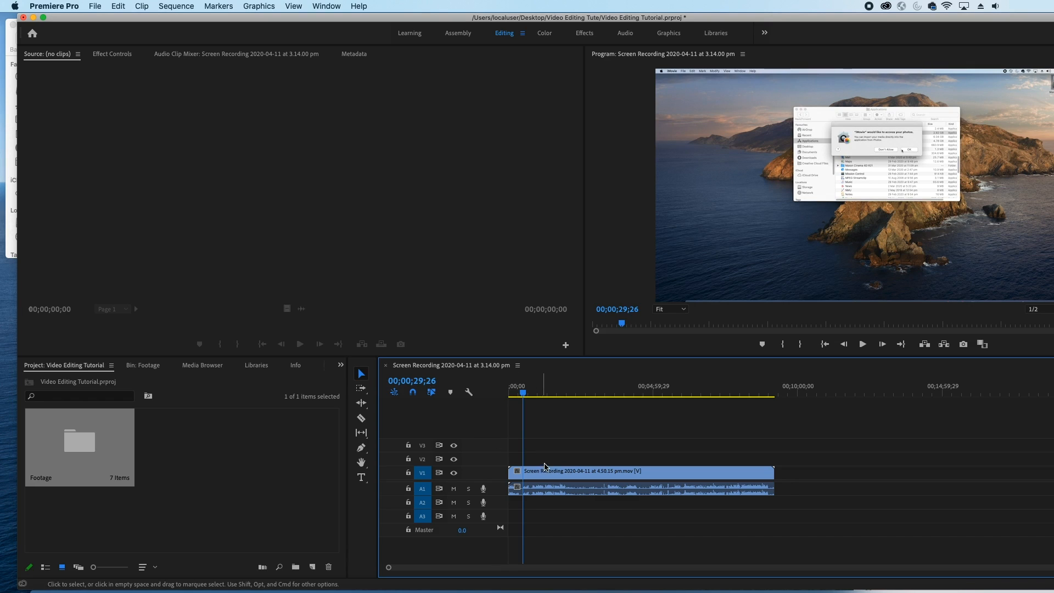
{"action": "key", "text": "Right"}
{"action": "key", "text": "Right"}
{"action": "key", "text": "Right"}
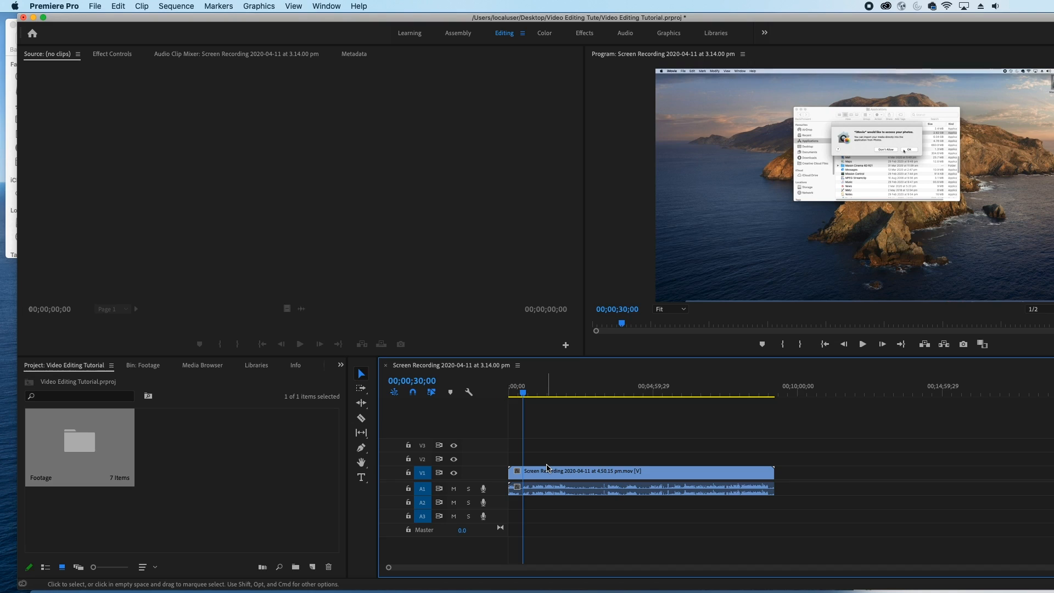
{"action": "key", "text": "Left"}
{"action": "key", "text": "Right"}
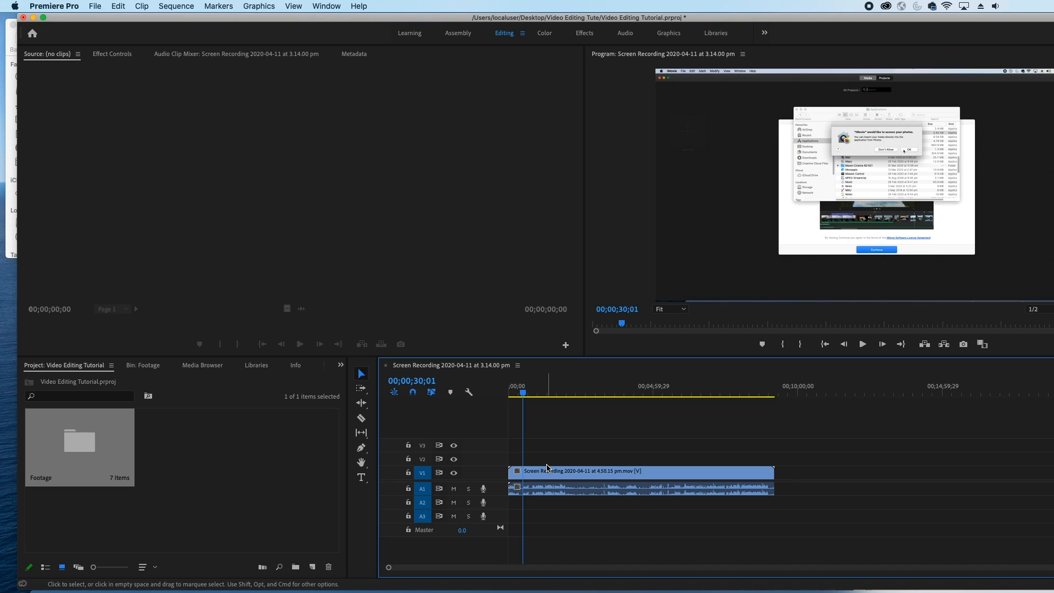
Step forward frame by frame through the Welcome to iMovie part of the recording to 00;00;31;21
{"action": "key", "text": "Right"}
{"action": "key", "text": "Right"}
{"action": "key", "text": "Right"}
{"action": "key", "text": "Right"}
{"action": "key", "text": "Right"}
{"action": "key", "text": "Right"}
{"action": "key", "text": "Right"}
{"action": "key", "text": "Right"}
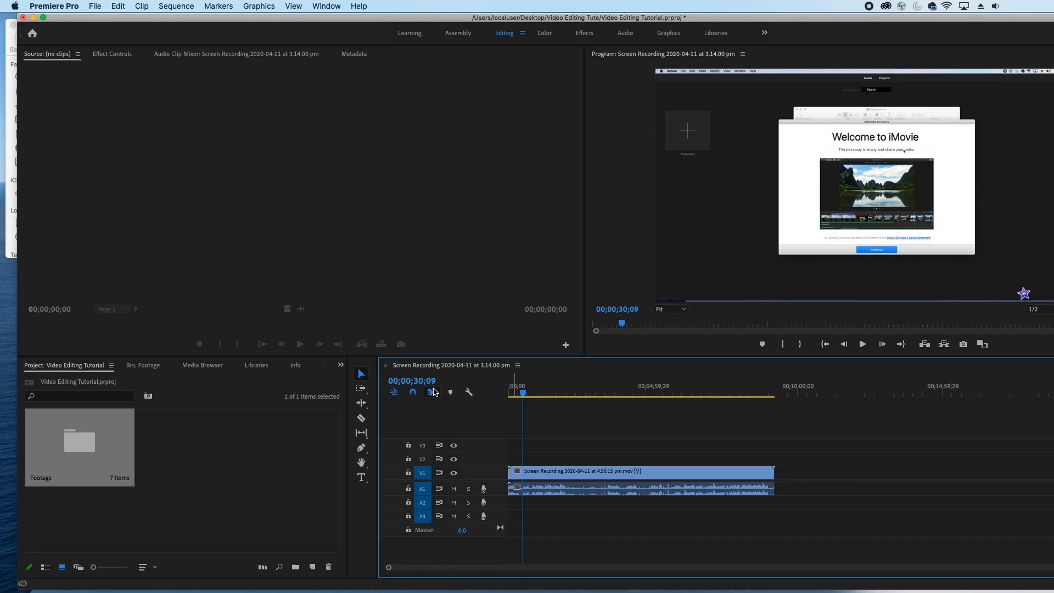
{"action": "key", "text": "Right"}
{"action": "key", "text": "Right"}
{"action": "key", "text": "Right"}
{"action": "key", "text": "Right"}
{"action": "key", "text": "Right"}
{"action": "key", "text": "Right"}
{"action": "key", "text": "Right"}
{"action": "key", "text": "Right"}
{"action": "key", "text": "Right"}
{"action": "key", "text": "Right"}
{"action": "key", "text": "Right"}
{"action": "key", "text": "Right"}
{"action": "key", "text": "Right"}
{"action": "key", "text": "Right"}
{"action": "key", "text": "Right"}
{"action": "key", "text": "Right"}
{"action": "key", "text": "Right"}
{"action": "key", "text": "Right"}
{"action": "key", "text": "Right"}
{"action": "key", "text": "Right"}
{"action": "key", "text": "Right"}
{"action": "key", "text": "Right"}
{"action": "key", "text": "Right"}
{"action": "key", "text": "Right"}
{"action": "key", "text": "Right"}
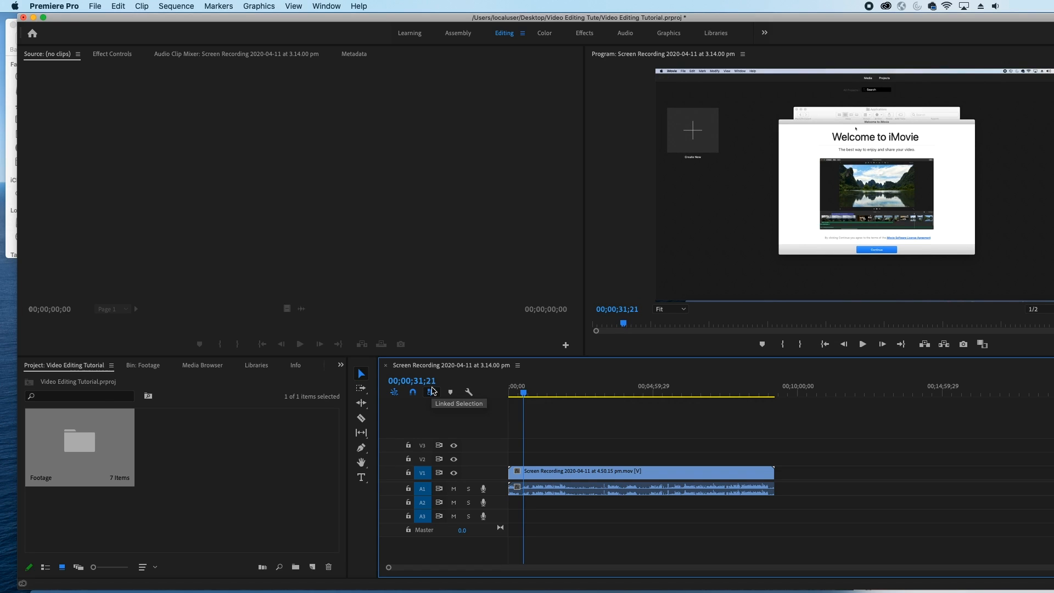
Step back to 00;00;31;11 and review the frames around it one at a time
{"action": "left_click", "coordinate": [431, 391]}
{"action": "key", "text": "Left"}
{"action": "key", "text": "Left"}
{"action": "key", "text": "Left"}
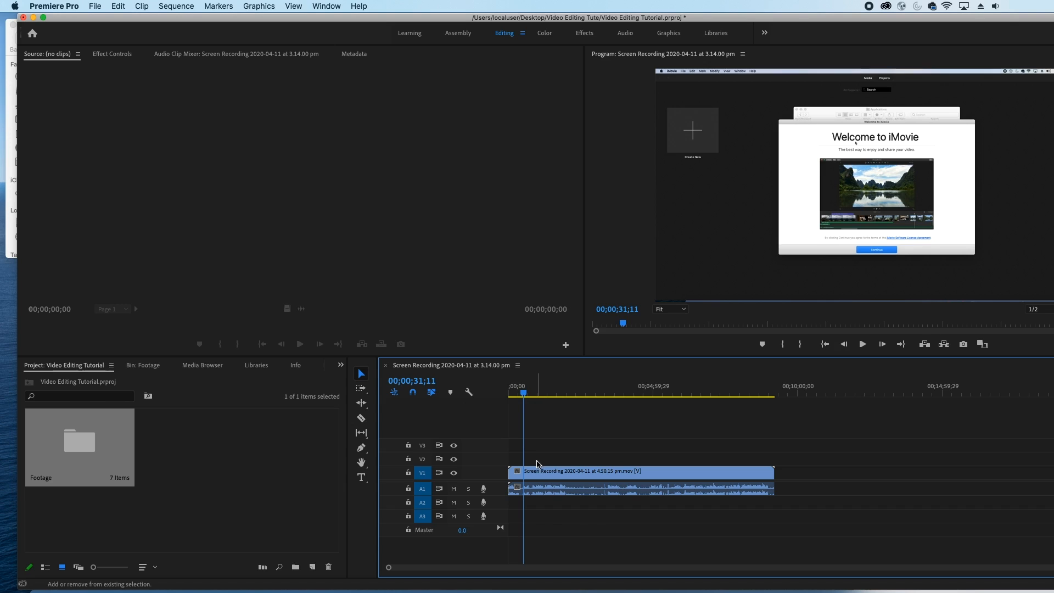
{"action": "key", "text": "Right"}
{"action": "key", "text": "Right"}
{"action": "key", "text": "Right"}
{"action": "key", "text": "Right"}
{"action": "key", "text": "Right"}
{"action": "key", "text": "Right"}
{"action": "key", "text": "Right"}
{"action": "key", "text": "Right"}
{"action": "key", "text": "Right"}
{"action": "key", "text": "Right"}
{"action": "key", "text": "Right"}
{"action": "key", "text": "Right"}
{"action": "key", "text": "Right"}
{"action": "key", "text": "Right"}
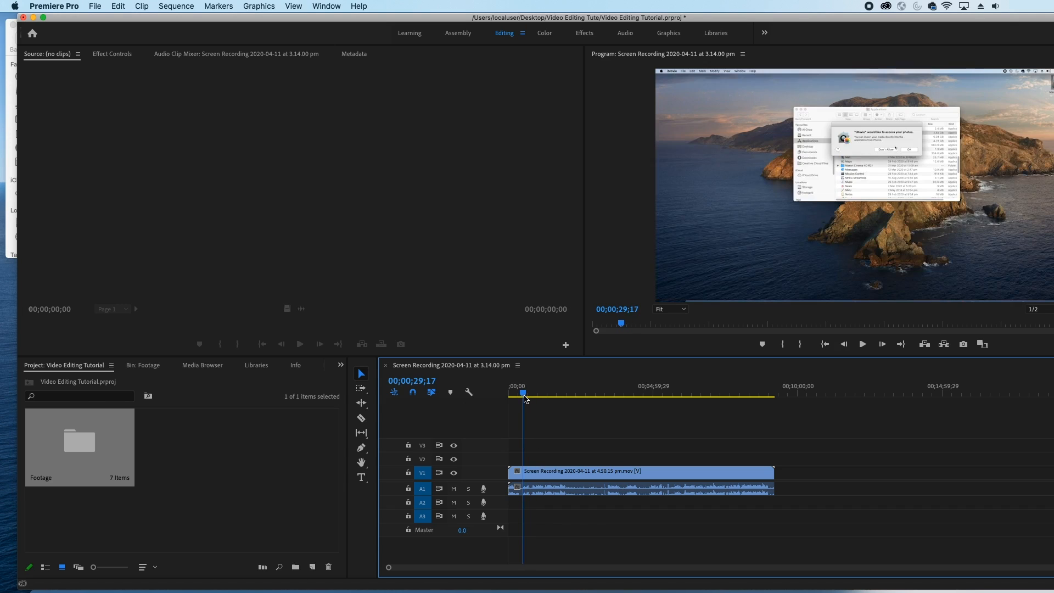
Trim the start of the screen recording clip to 00;00;32;13 and move the clip back to the beginning of the sequence
{"action": "left_click_drag", "start_coordinate": [526, 399], "coordinate": [525, 455]}
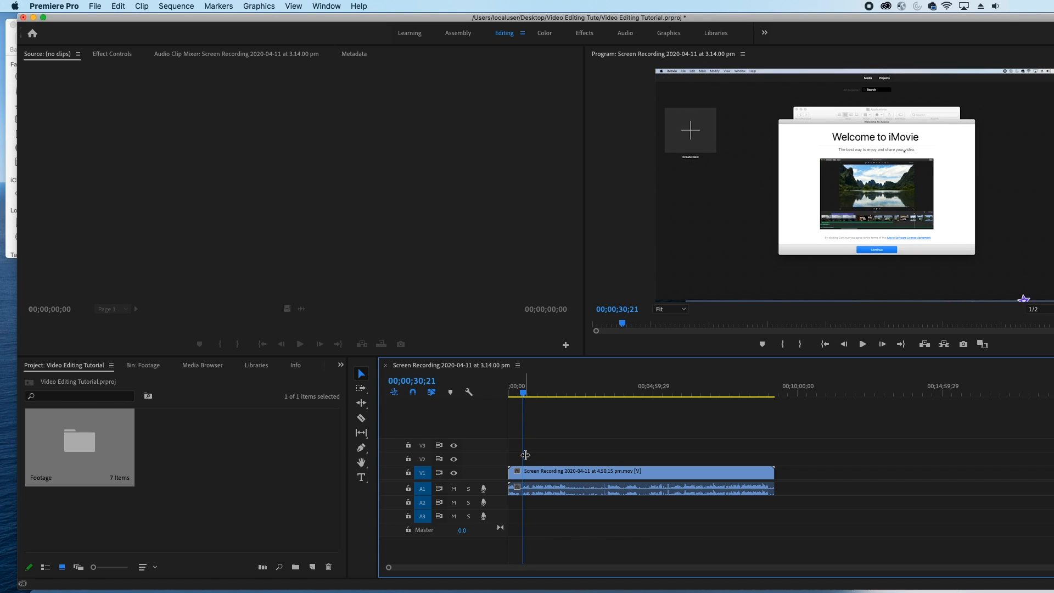
{"action": "key", "text": "equal"}
{"action": "key", "text": "equal"}
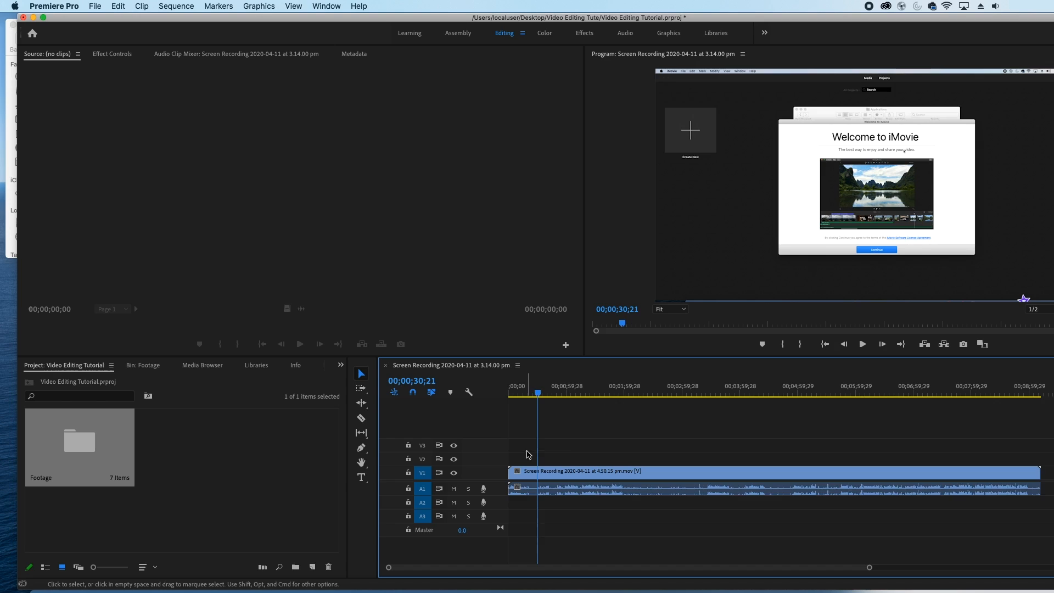
{"action": "left_click_drag", "start_coordinate": [568, 394], "coordinate": [572, 465]}
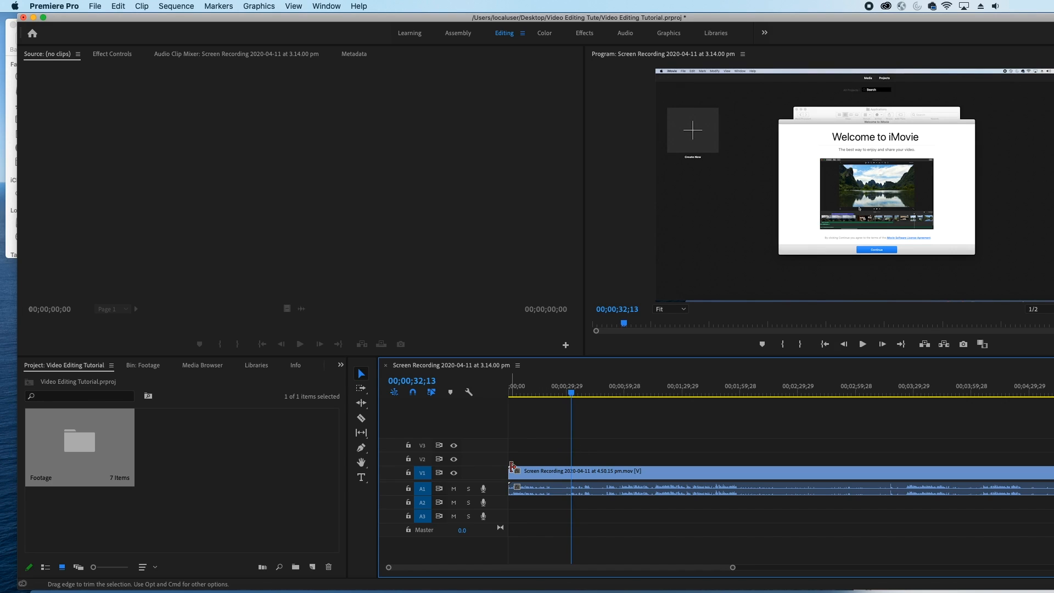
{"action": "left_click_drag", "start_coordinate": [512, 467], "coordinate": [483, 493]}
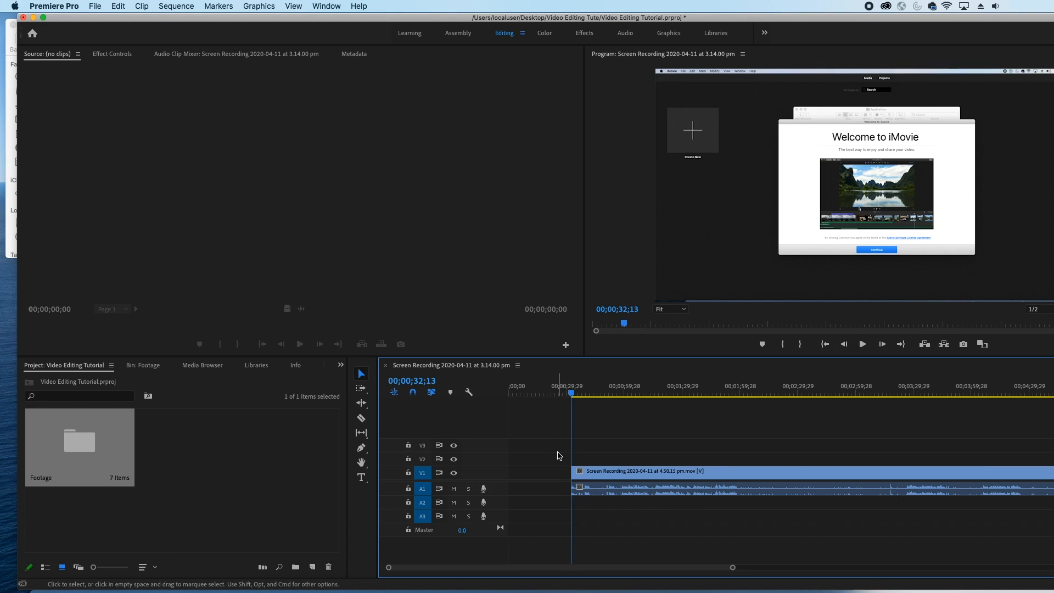
{"action": "left_click_drag", "start_coordinate": [582, 481], "coordinate": [510, 483]}
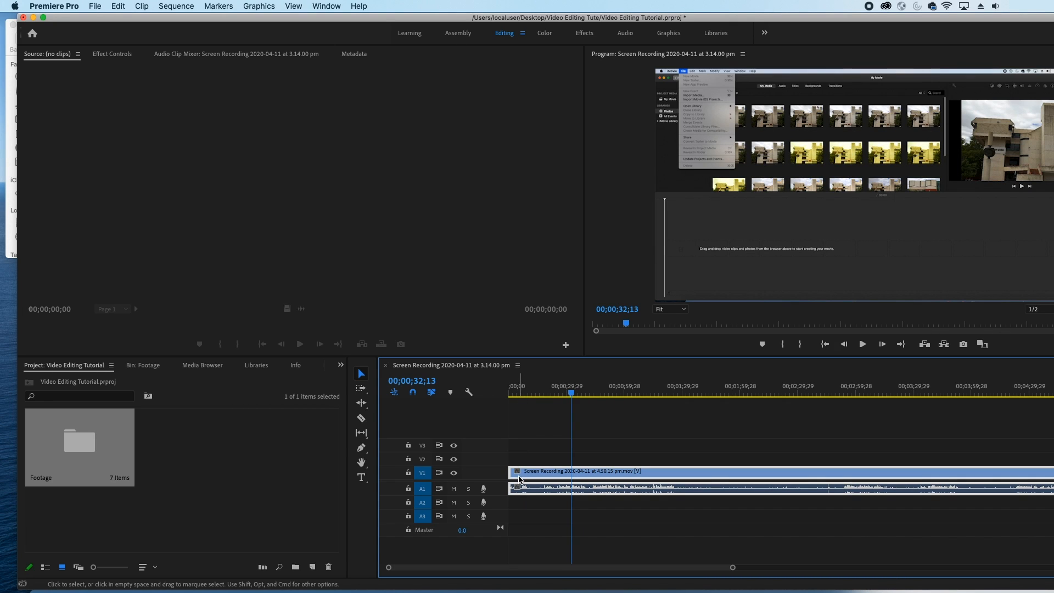
{"action": "mouse_move", "coordinate": [519, 479]}
{"action": "left_mouse_down"}
{"action": "mouse_move", "coordinate": [605, 475]}
{"action": "mouse_move", "coordinate": [508, 470]}
{"action": "mouse_move", "coordinate": [602, 478]}
{"action": "mouse_move", "coordinate": [521, 486]}
{"action": "left_mouse_up"}
Split the screen recording clip at 00;01;27;29 and 00;02;52;16 with the Razor tool
{"action": "left_click_drag", "start_coordinate": [562, 386], "coordinate": [645, 386]}
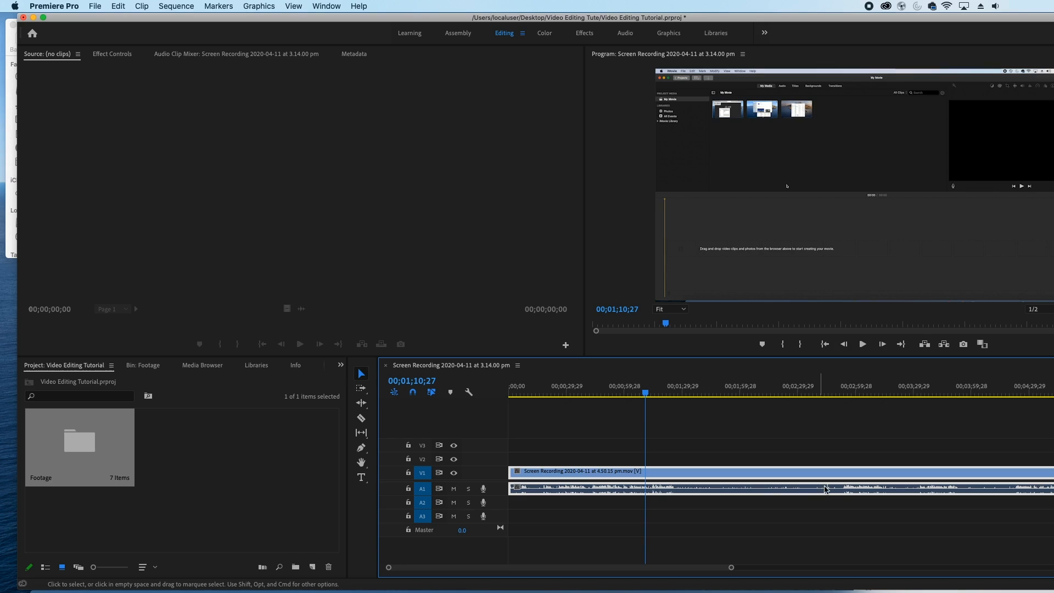
{"action": "left_click_drag", "start_coordinate": [654, 390], "coordinate": [681, 421]}
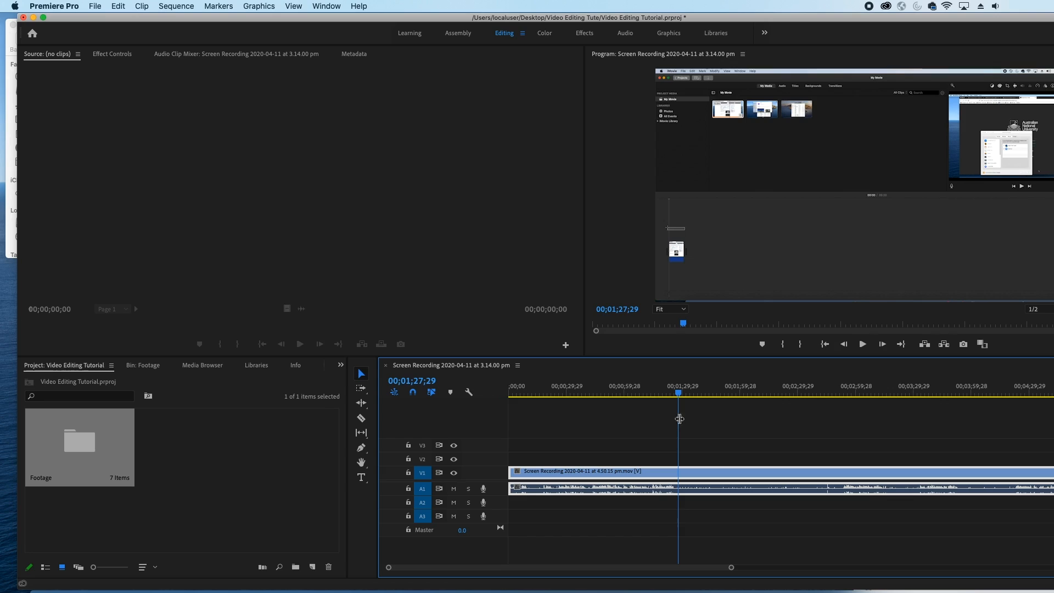
{"action": "left_click", "coordinate": [362, 421]}
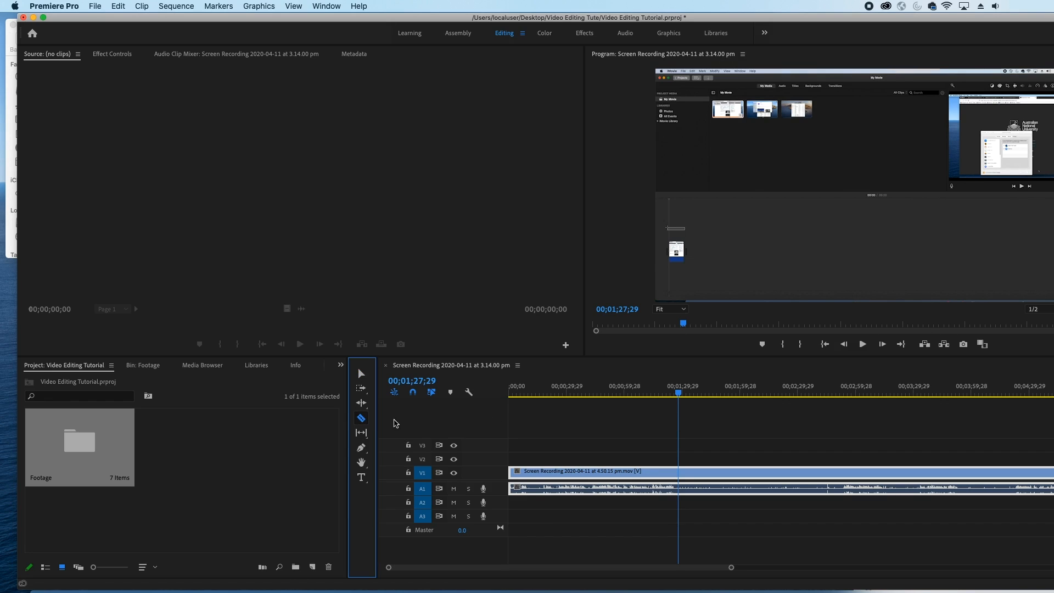
{"action": "left_click", "coordinate": [679, 472]}
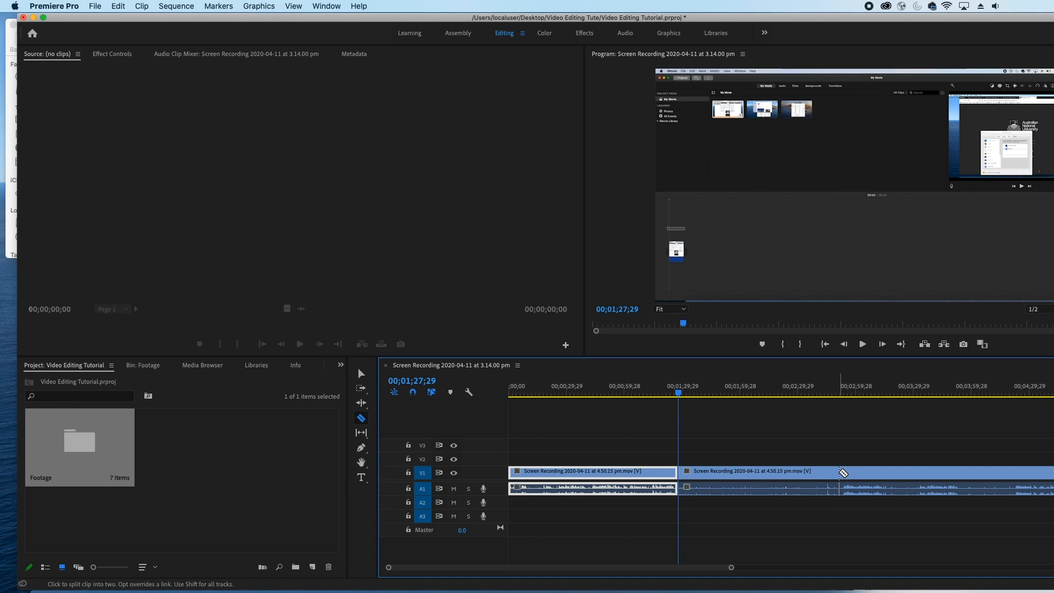
{"action": "left_click_drag", "start_coordinate": [785, 393], "coordinate": [843, 393]}
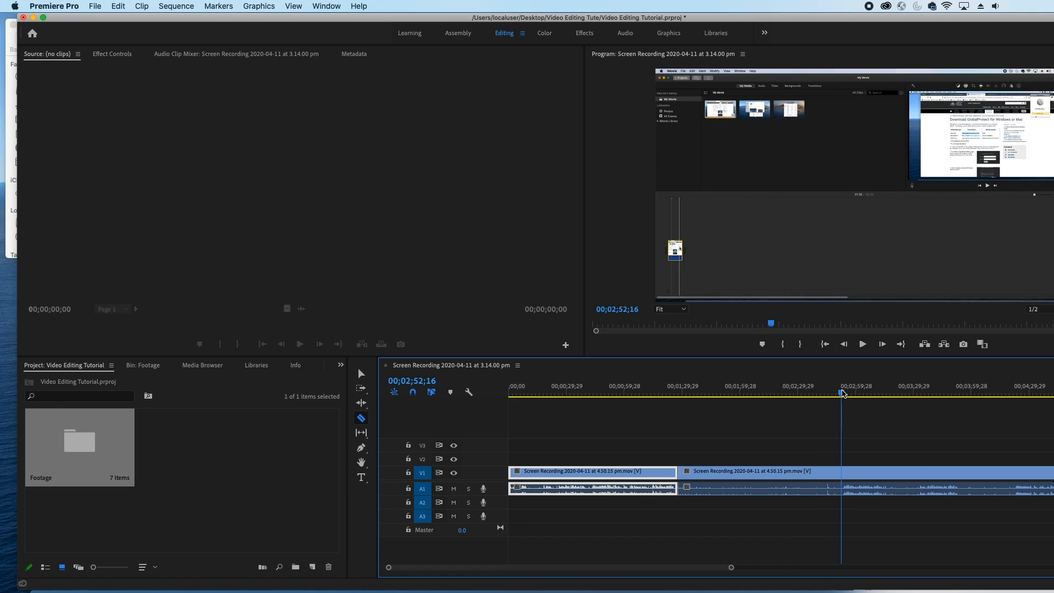
{"action": "left_click", "coordinate": [842, 476]}
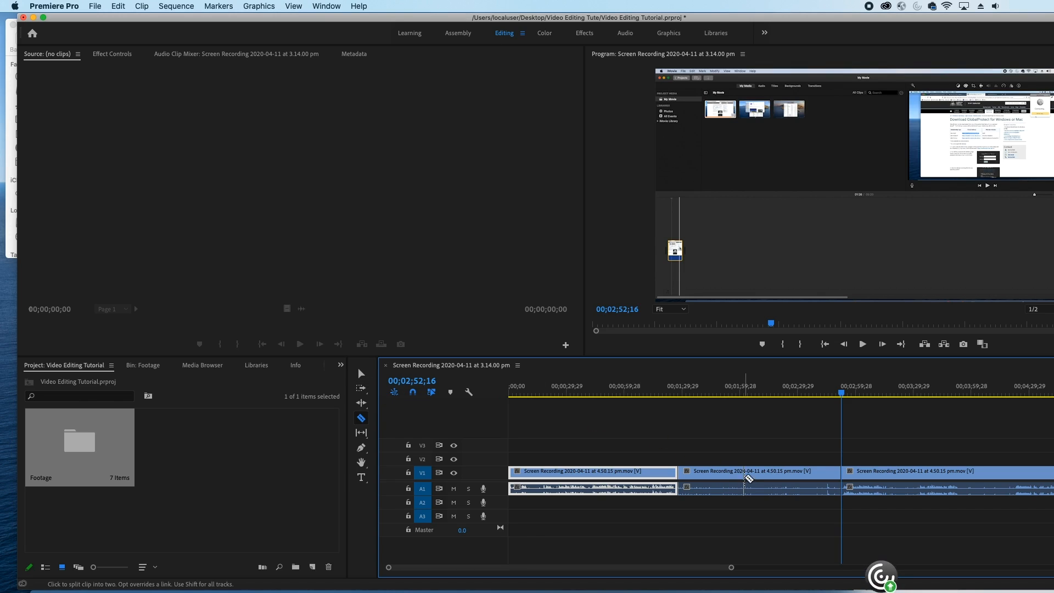
Remove the middle section between the two cuts and move the last clip up against the end of the first one
{"action": "left_click", "coordinate": [761, 473]}
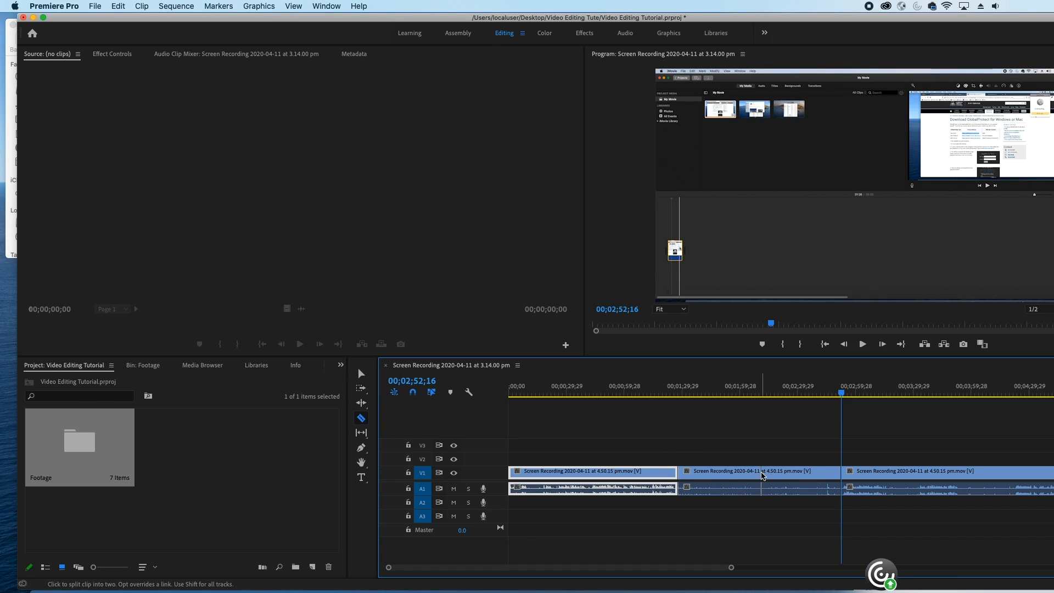
{"action": "left_click", "coordinate": [361, 374]}
{"action": "left_click_drag", "start_coordinate": [713, 445], "coordinate": [790, 506]}
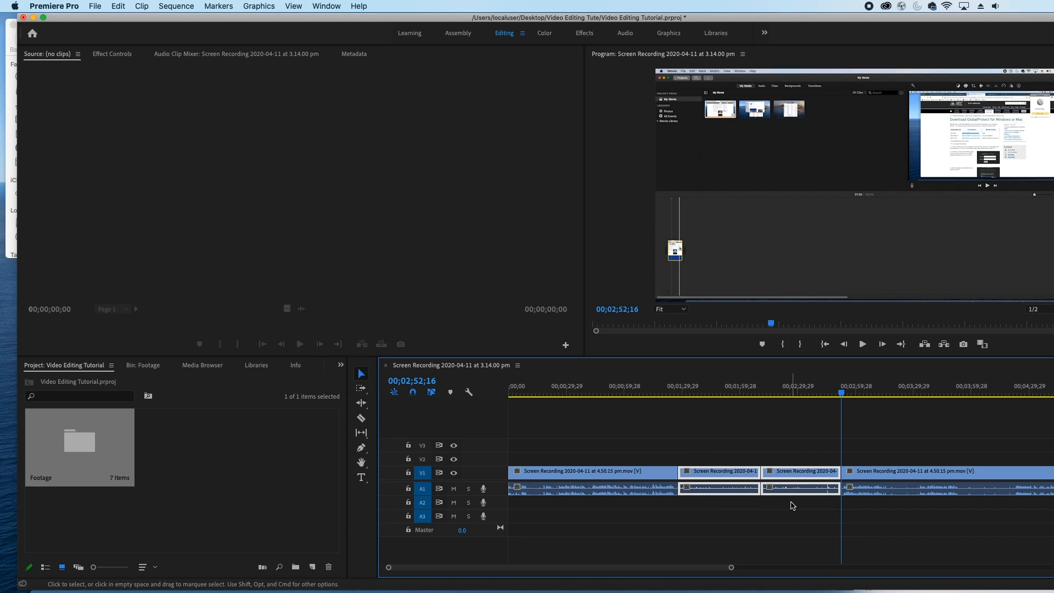
{"action": "left_click", "coordinate": [797, 490]}
{"action": "key", "text": "Delete"}
{"action": "left_click", "coordinate": [748, 475]}
{"action": "key", "text": "Delete"}
{"action": "left_click_drag", "start_coordinate": [867, 475], "coordinate": [707, 481]}
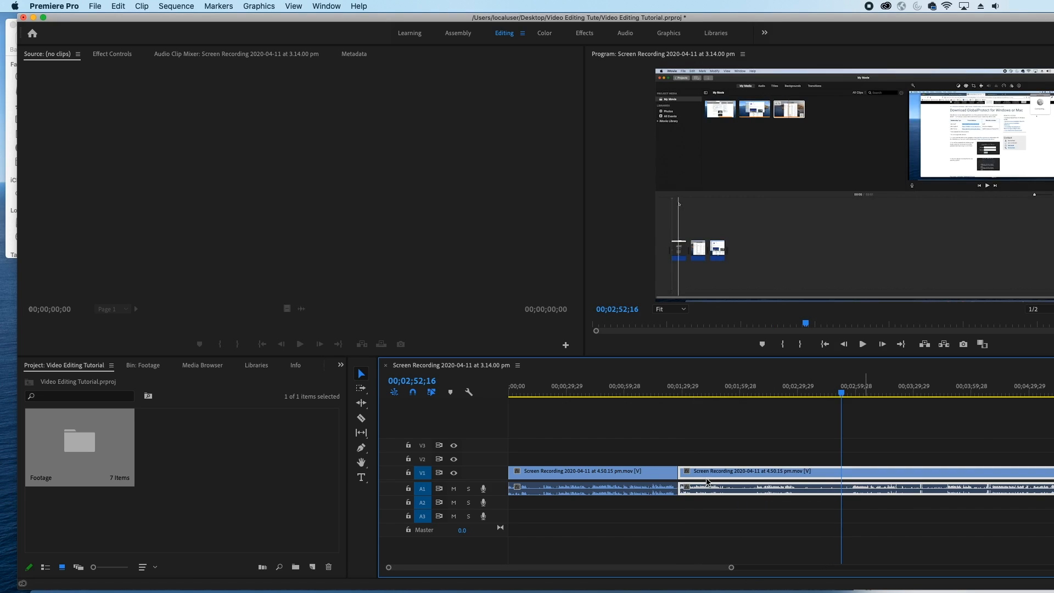
Trim the end of the last clip to 00;06;35;29
{"action": "key", "text": "minus"}
{"action": "key", "text": "minus"}
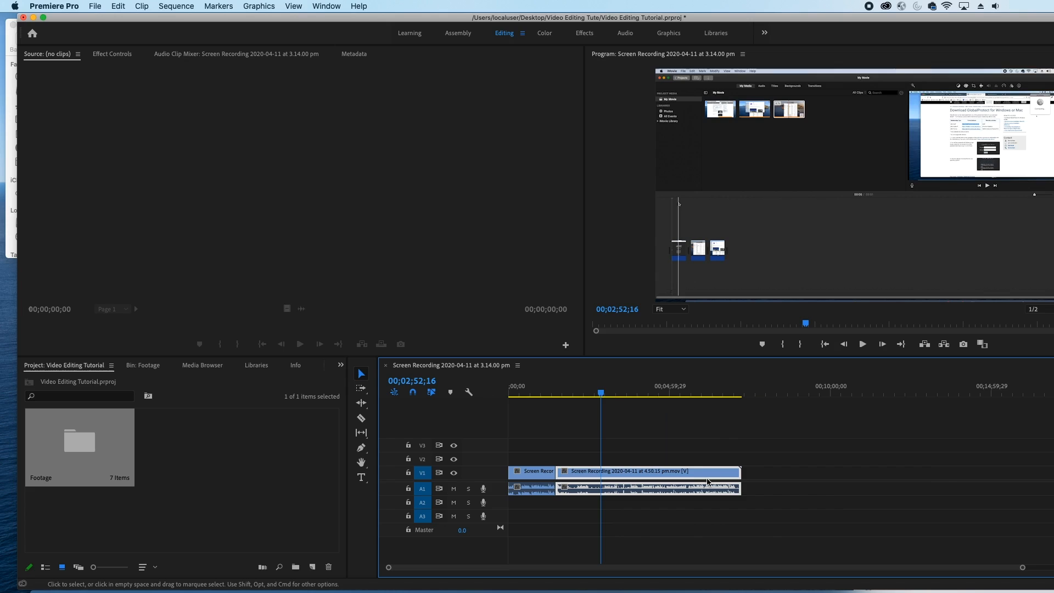
{"action": "left_click_drag", "start_coordinate": [618, 395], "coordinate": [720, 400]}
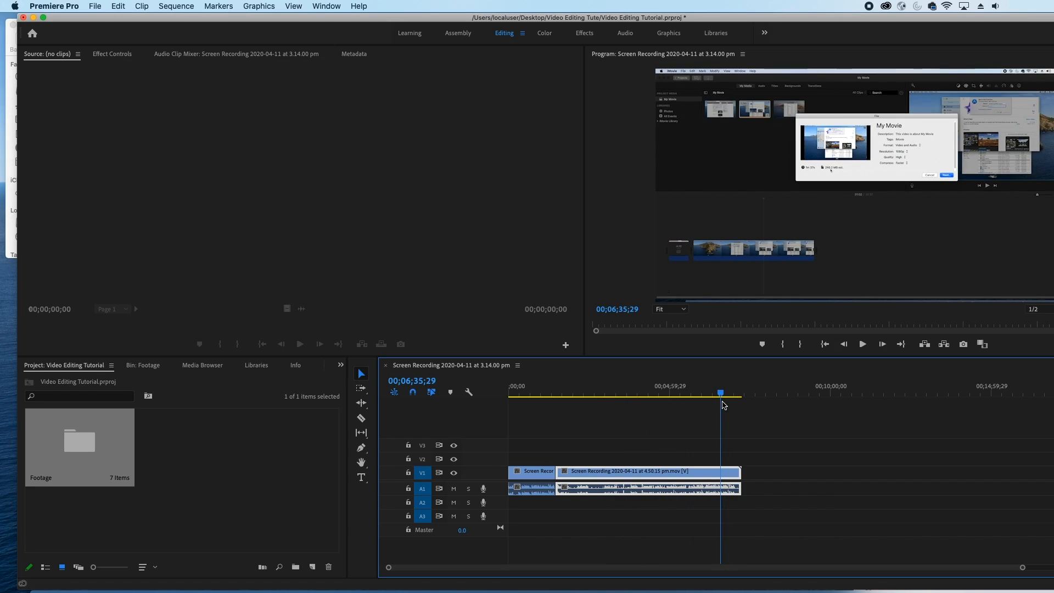
{"action": "left_click_drag", "start_coordinate": [745, 475], "coordinate": [726, 475]}
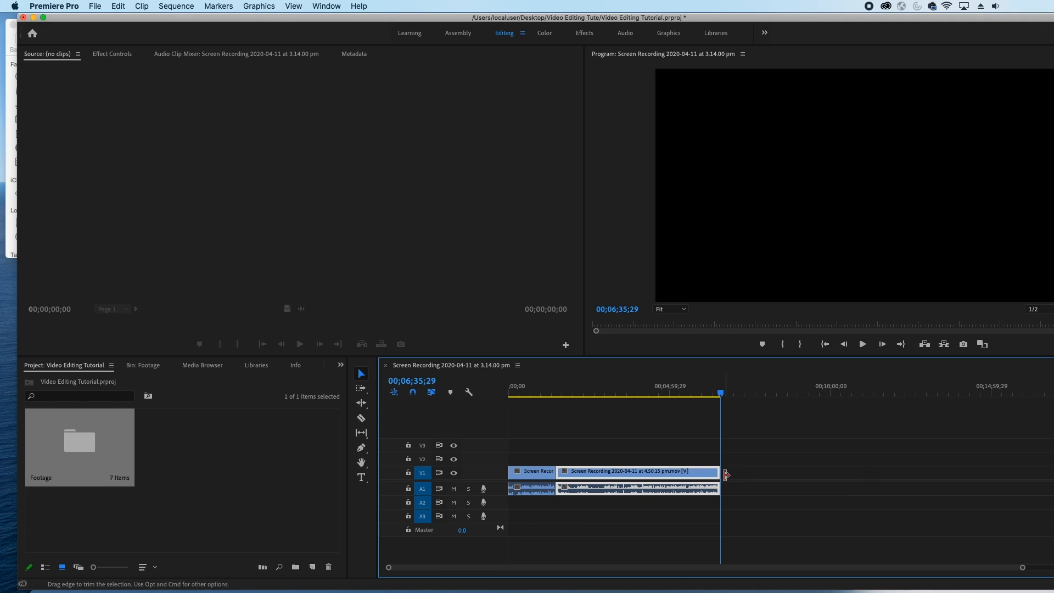
Select both screen recording clips in the sequence and open the media export settings
{"action": "left_click_drag", "start_coordinate": [678, 431], "coordinate": [506, 477]}
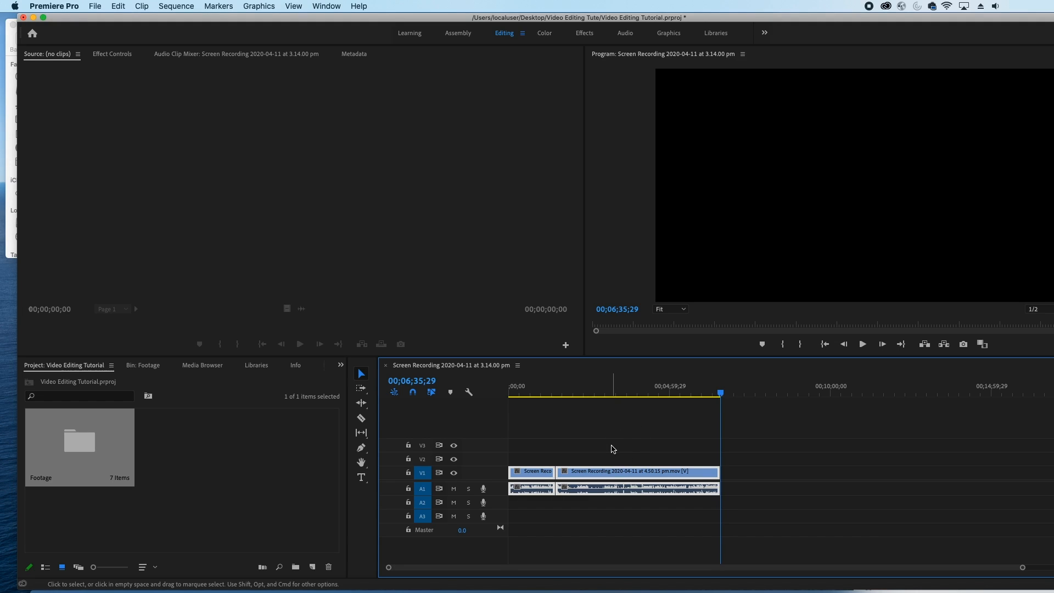
{"action": "left_click", "coordinate": [89, 8]}
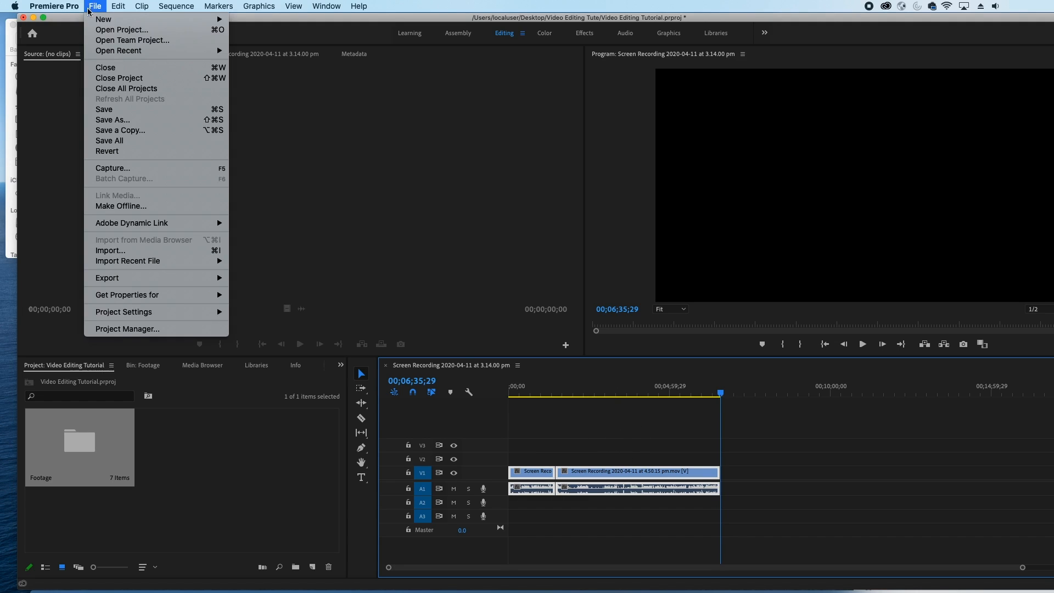
{"action": "mouse_move", "coordinate": [122, 283]}
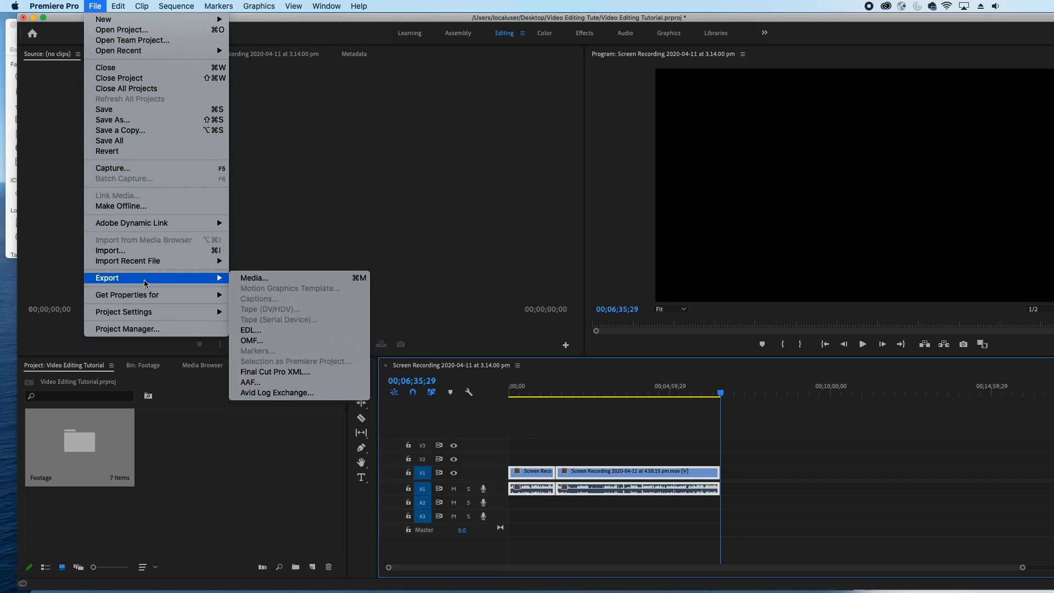
{"action": "left_click", "coordinate": [249, 280]}
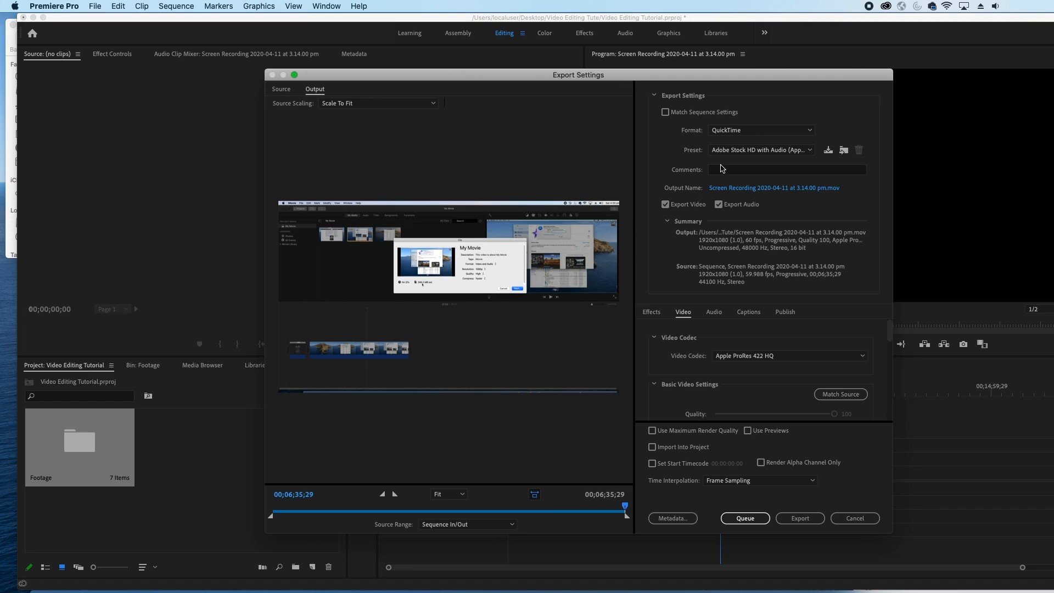
Set the export format to H.264
{"action": "left_click", "coordinate": [724, 152]}
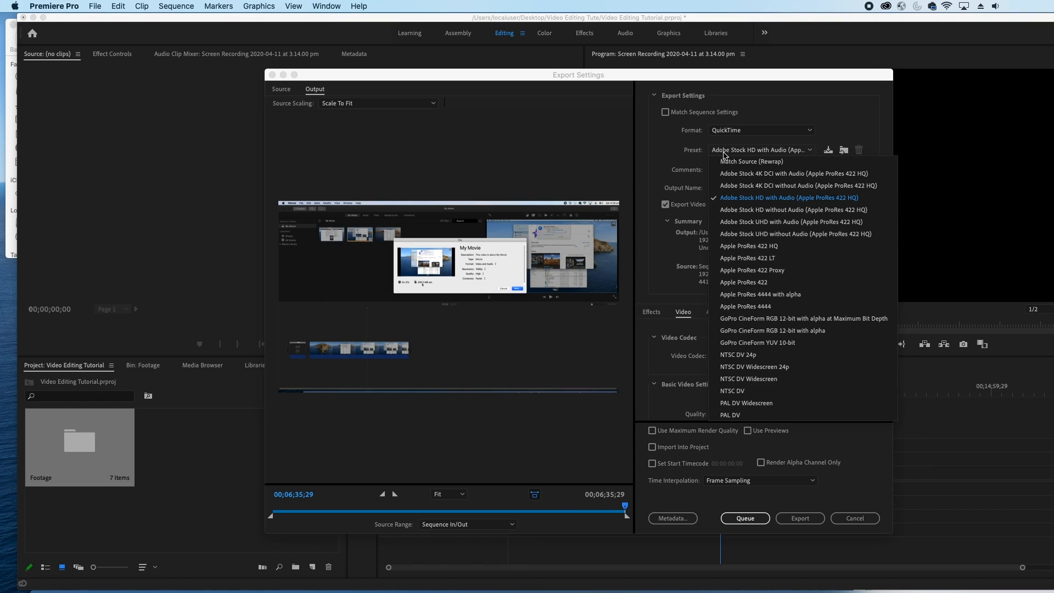
{"action": "left_click", "coordinate": [728, 131]}
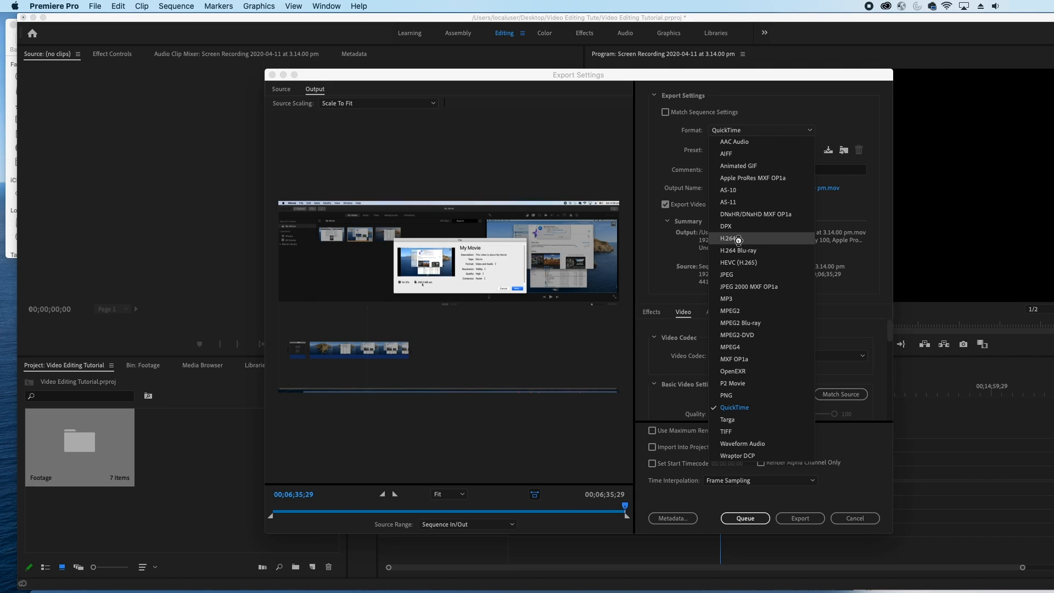
{"action": "left_click", "coordinate": [739, 242]}
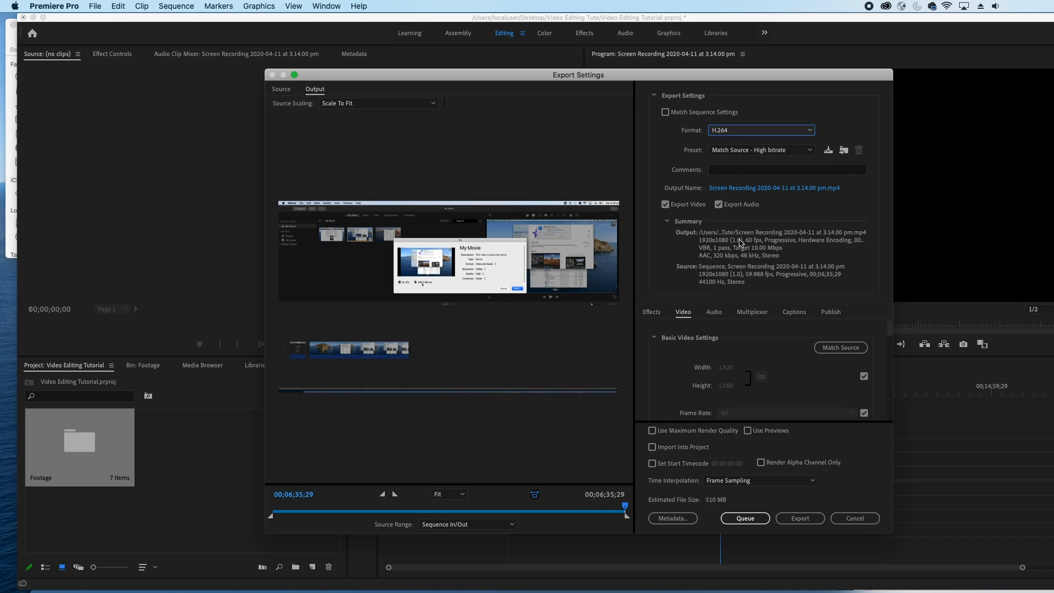
Set the export preset to Match Source - Medium bitrate
{"action": "left_click", "coordinate": [761, 151]}
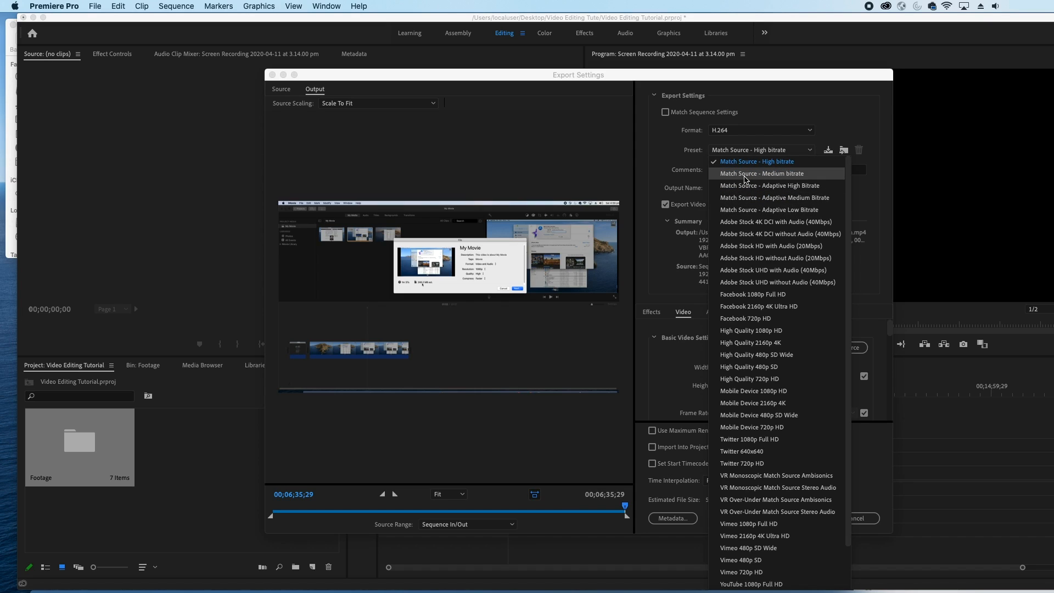
{"action": "left_click", "coordinate": [746, 160]}
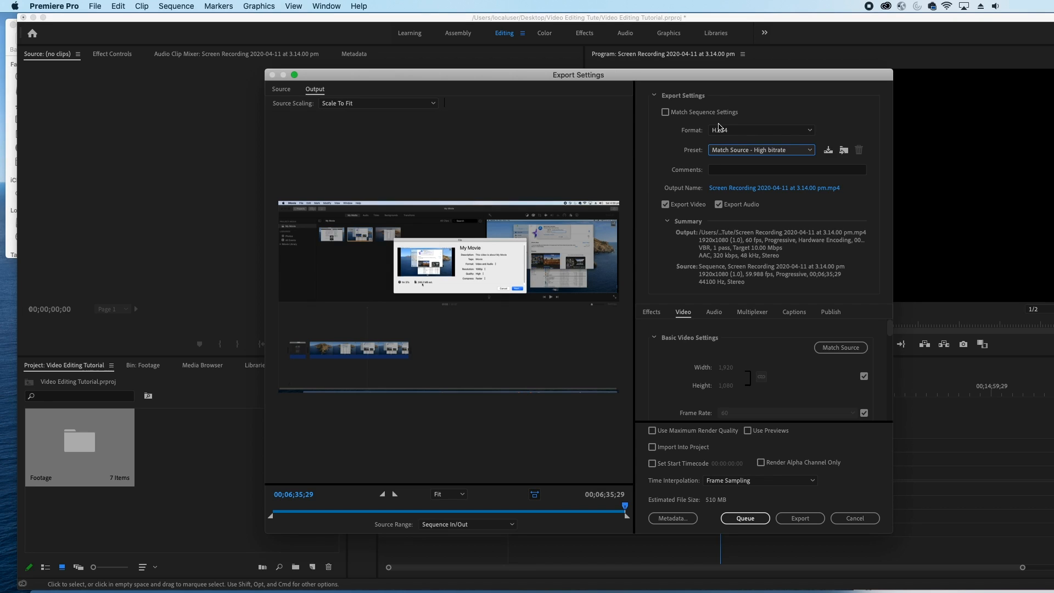
{"action": "left_click", "coordinate": [733, 150]}
{"action": "left_click", "coordinate": [733, 162]}
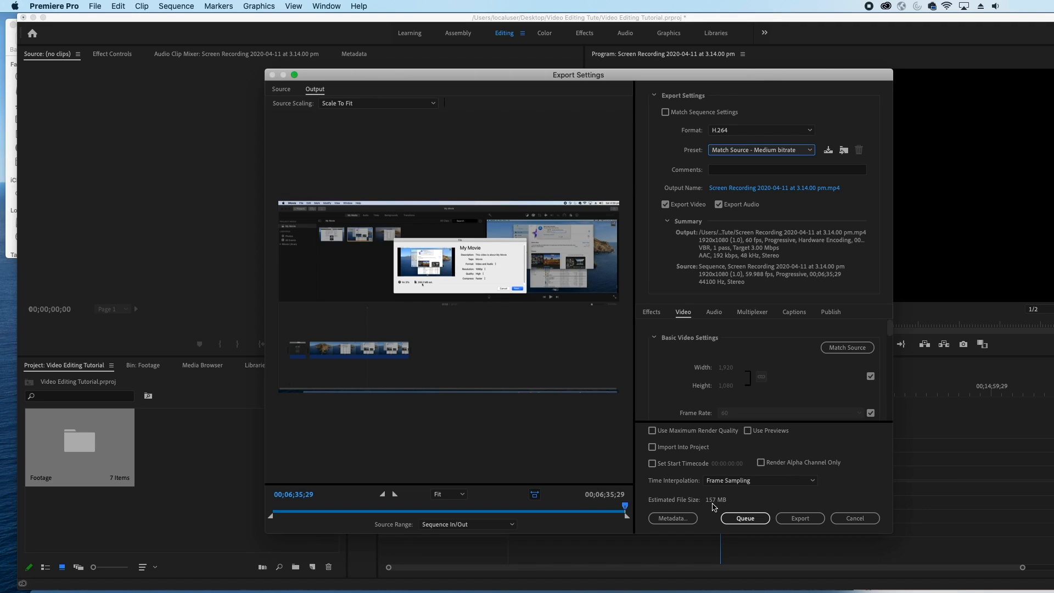
Name the output file FILE in the Video Editing Tute folder as an mp4 and start the export
{"action": "left_click", "coordinate": [791, 517]}
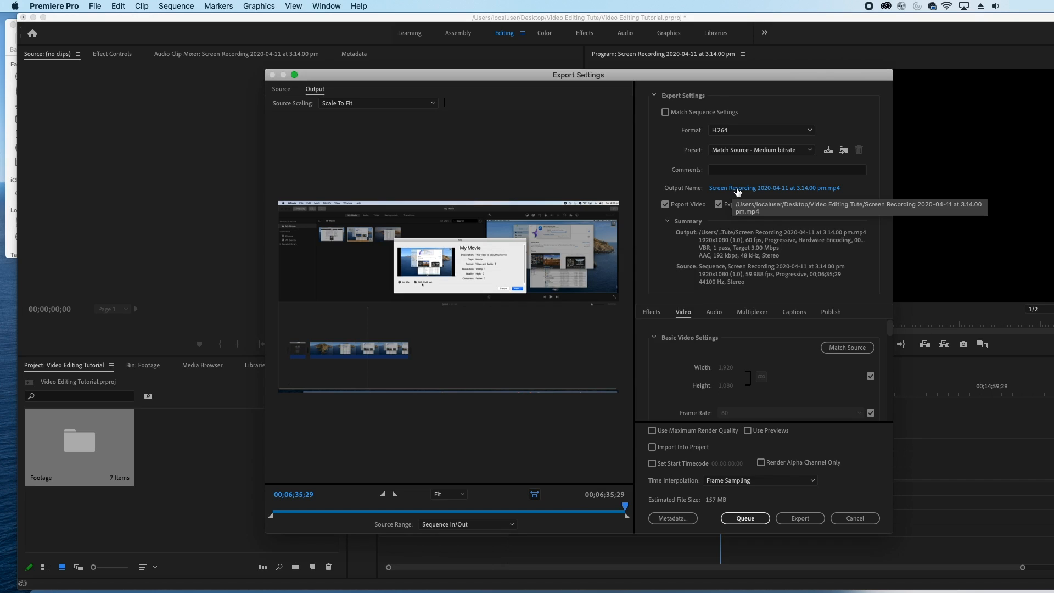
{"action": "left_click", "coordinate": [738, 188]}
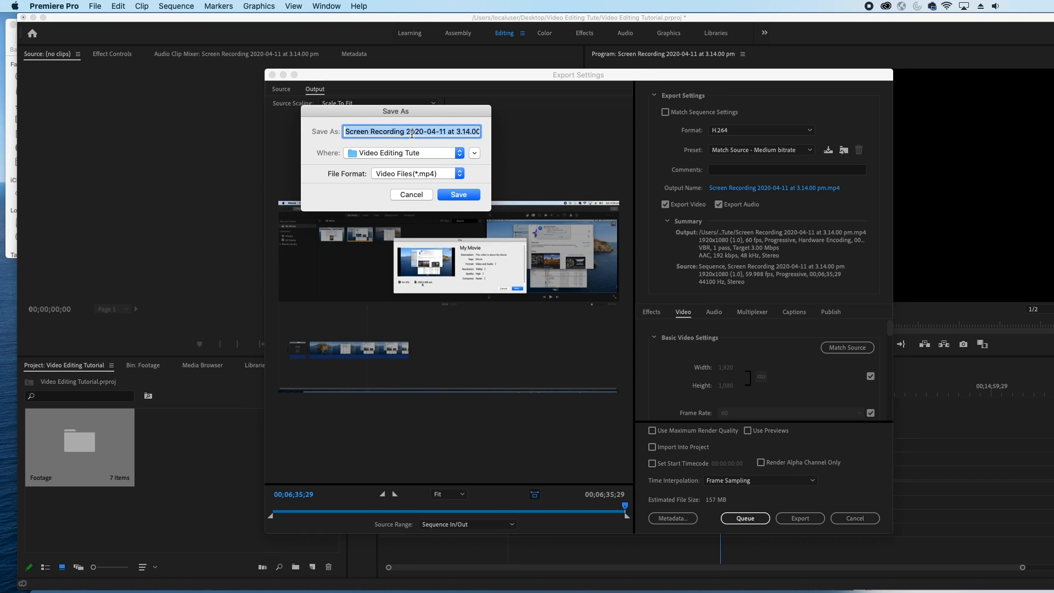
{"action": "type", "text": "FILE"}
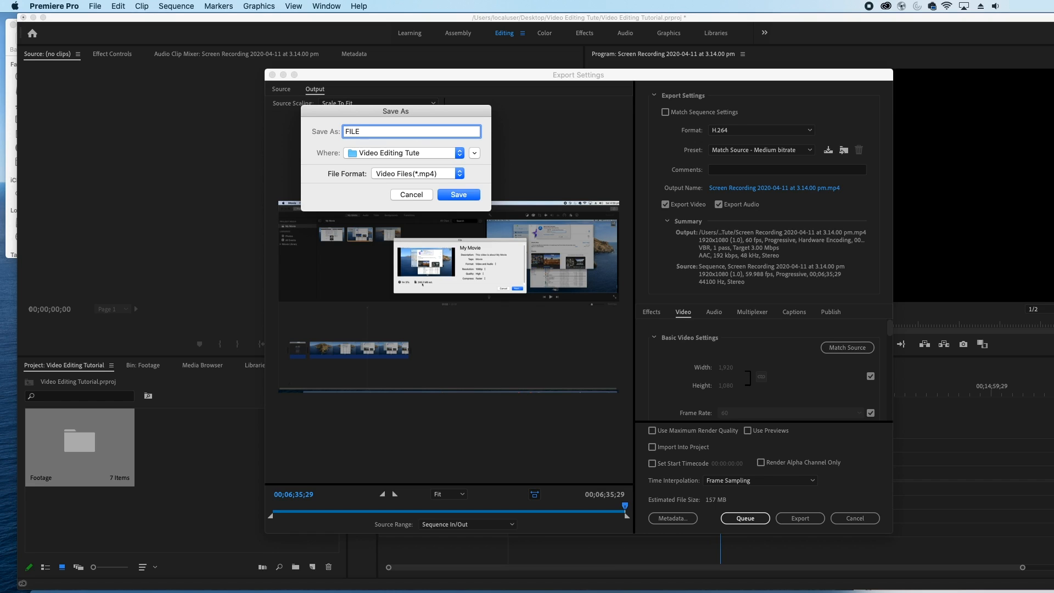
{"action": "left_click", "coordinate": [446, 192]}
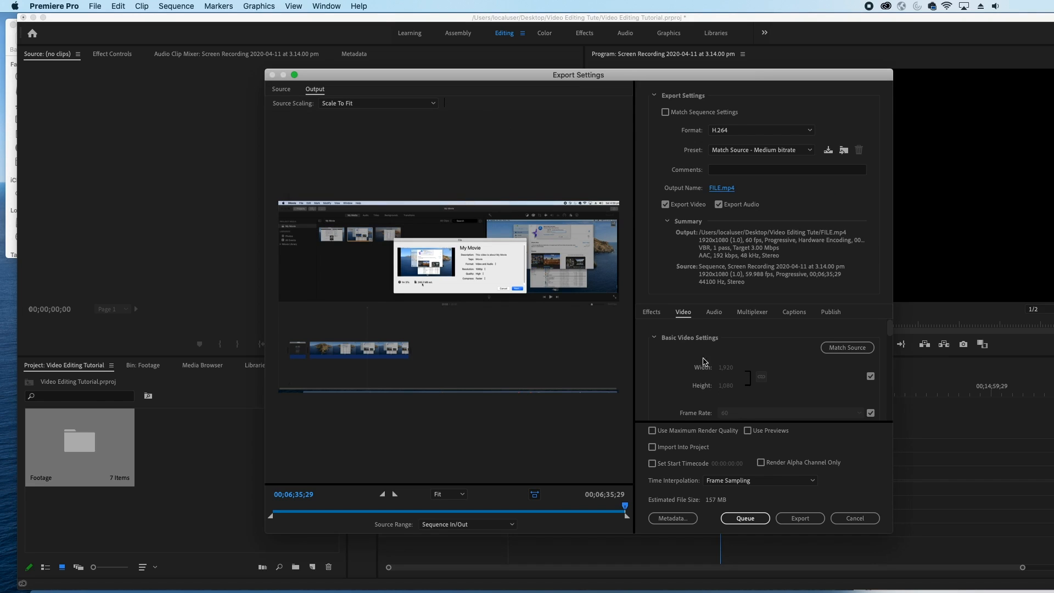
{"action": "left_click", "coordinate": [796, 518]}
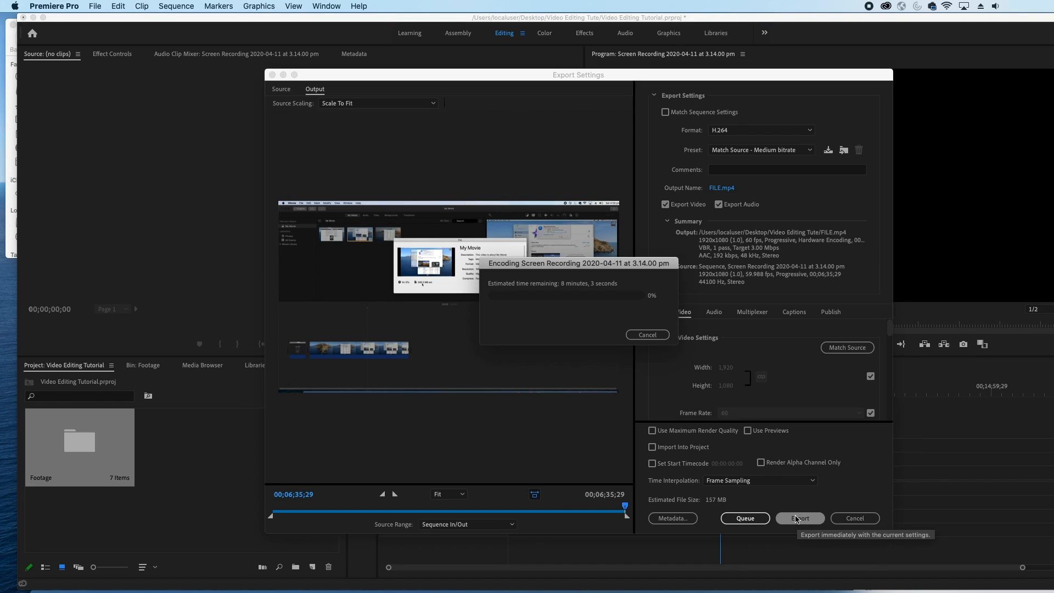